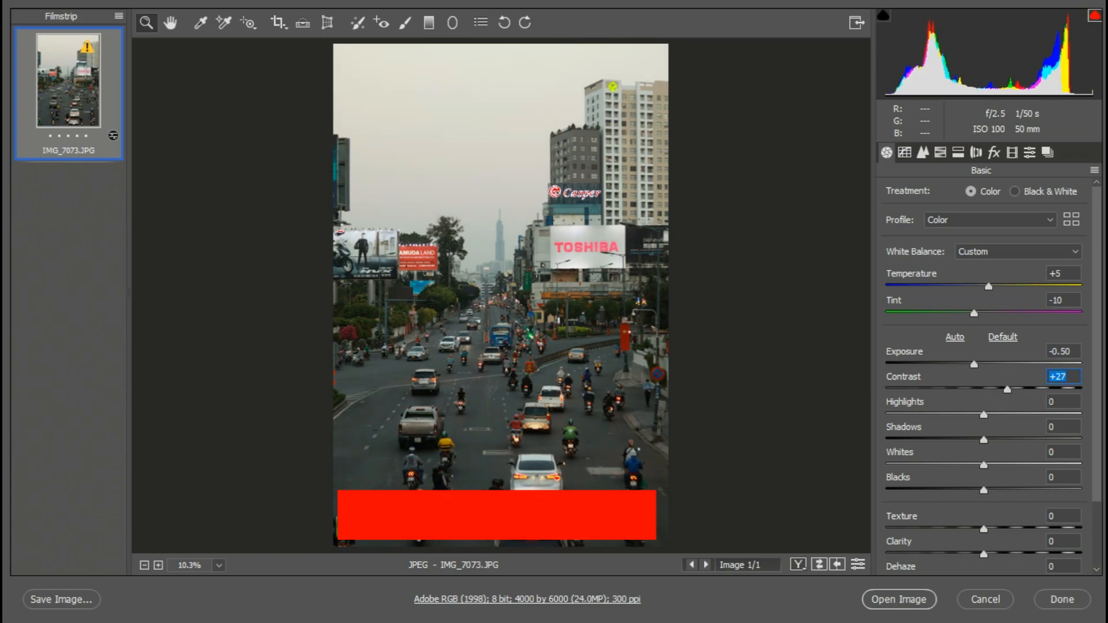
Raise the photo's Contrast to +45
key("Up")
key("Up")
key("Up")
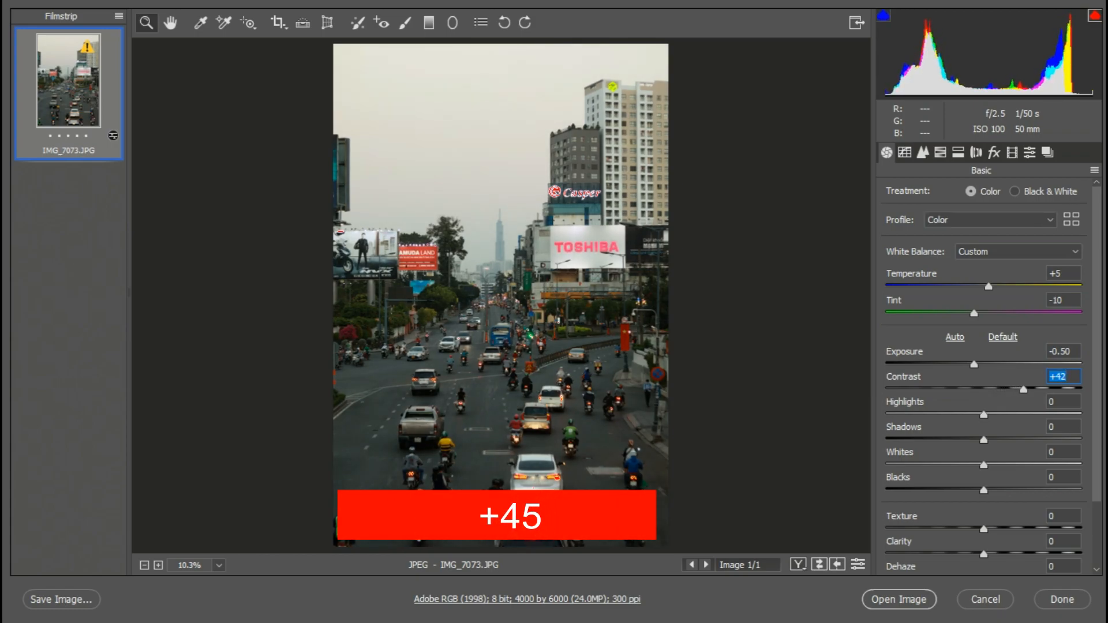
key("Up")
key("Down")
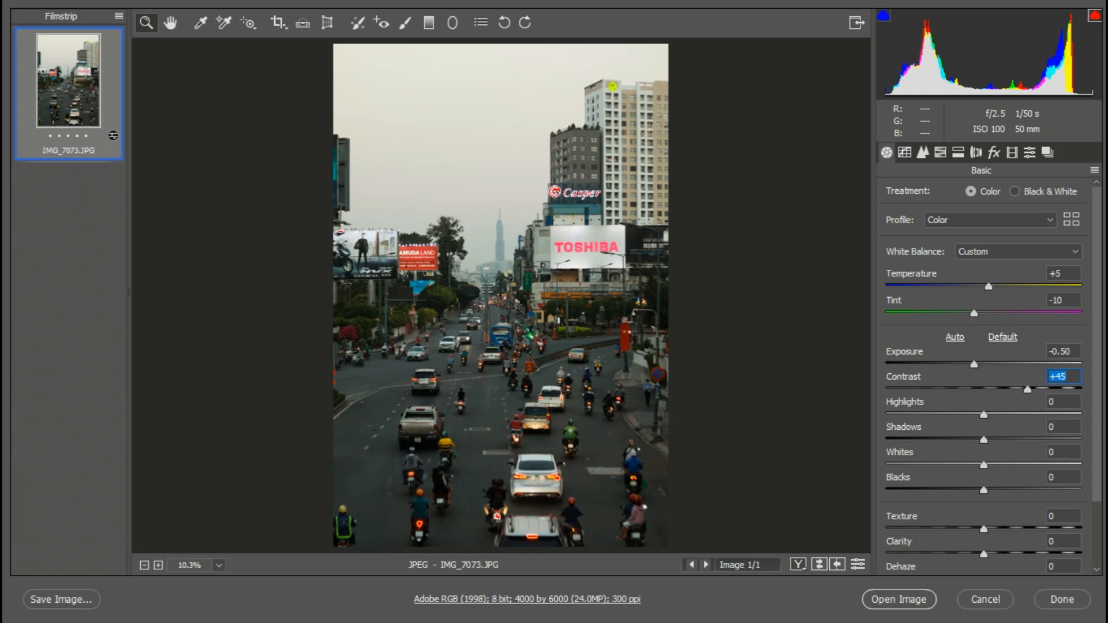
Lower the photo's Highlights to -100
key("Tab")
type("-100")
key("Return")
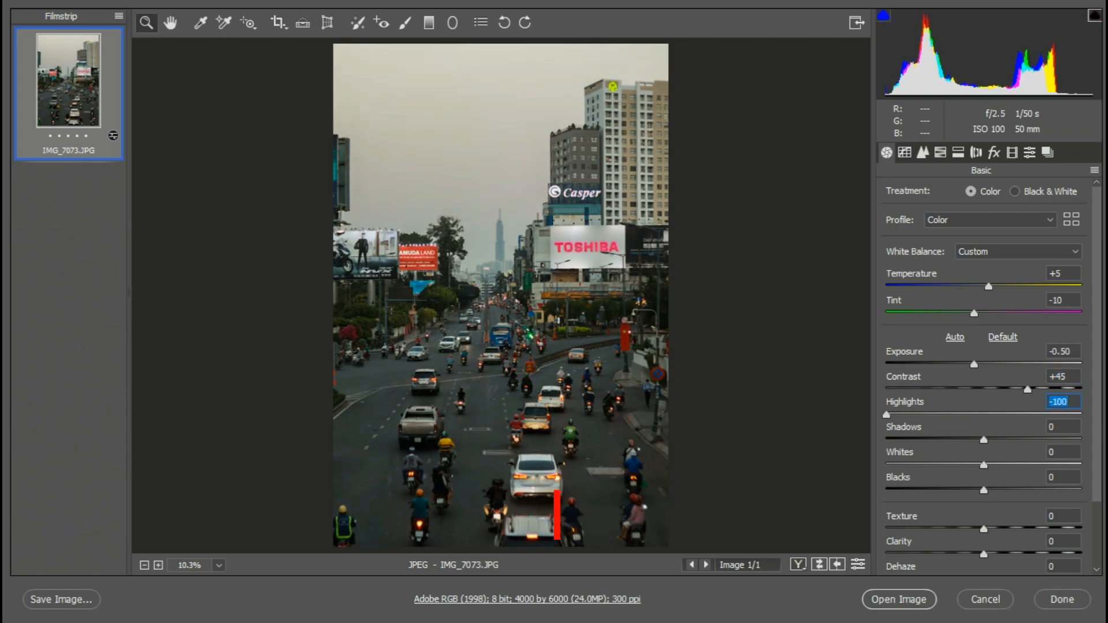
type("-58")
key("Return")
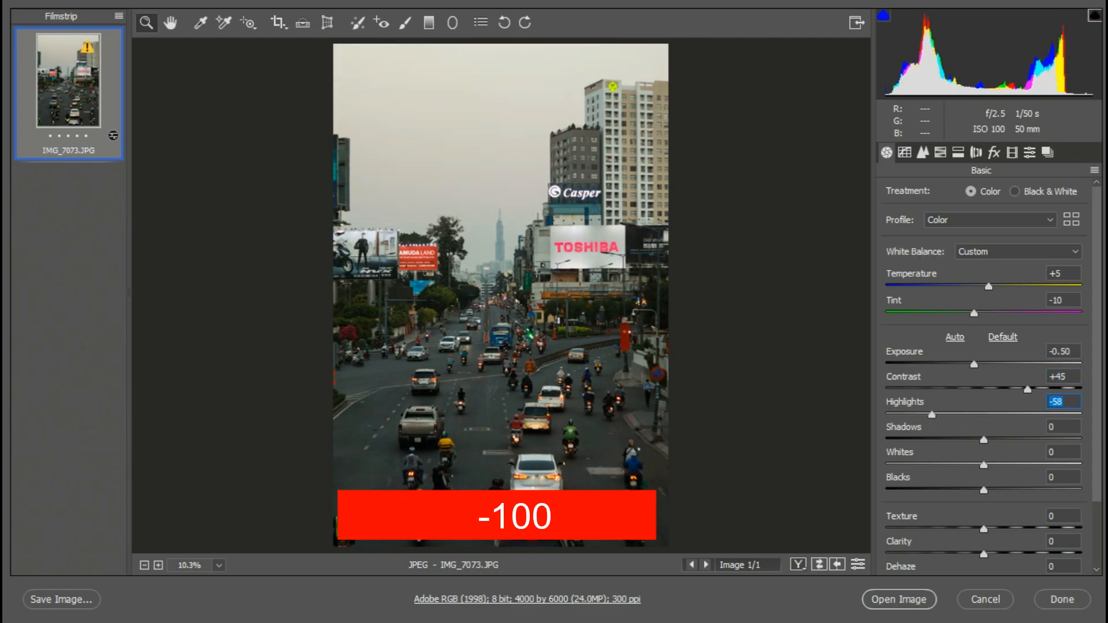
type("-78")
key("Return")
type("-100")
key("Return")
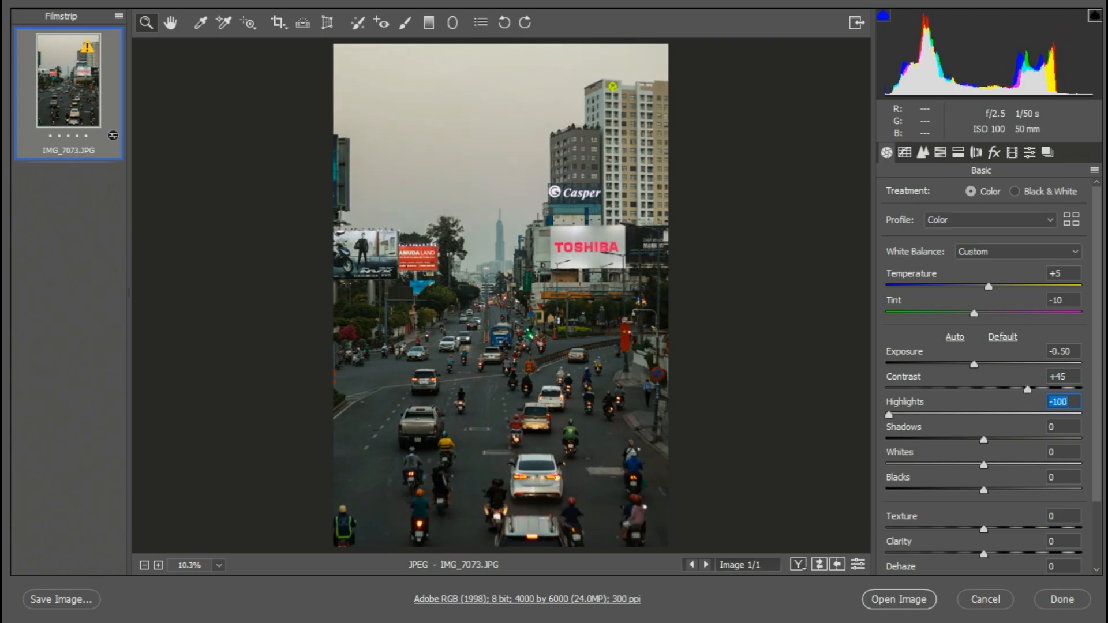
Raise the photo's Shadows to +68 to brighten the dark areas
key("Tab")
type("27")
key("Return")
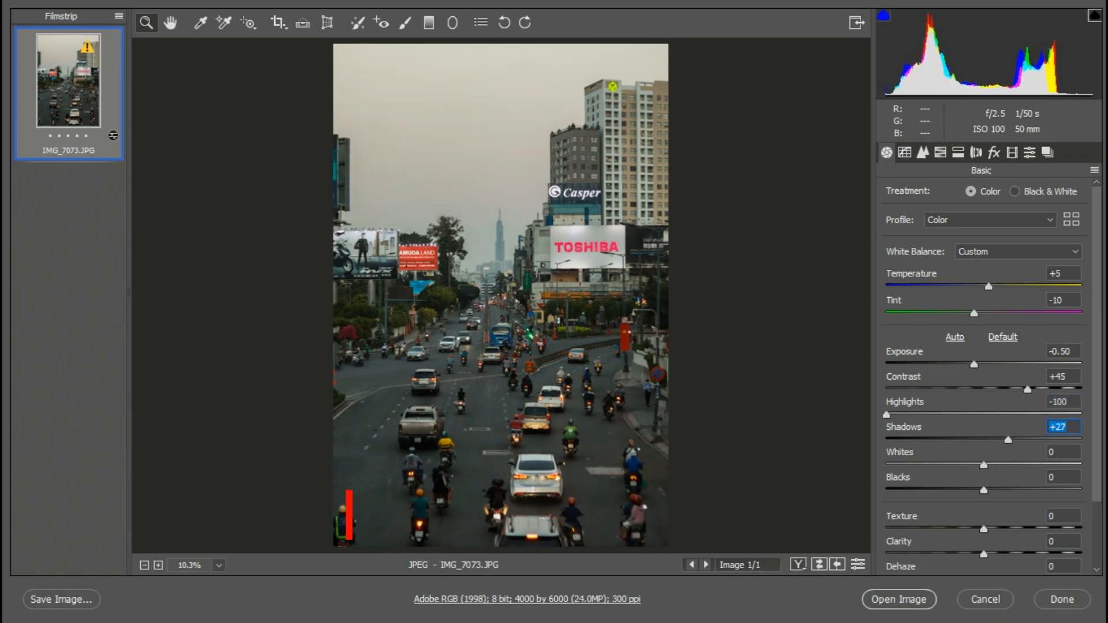
type("45")
key("Return")
key("Up")
key("Up")
key("Up")
key("Up")
key("Up")
key("Up")
key("Up")
key("Up")
key("Up")
key("Up")
key("Up")
key("Up")
key("Up")
key("Up")
key("Up")
key("Up")
key("Up")
key("Up")
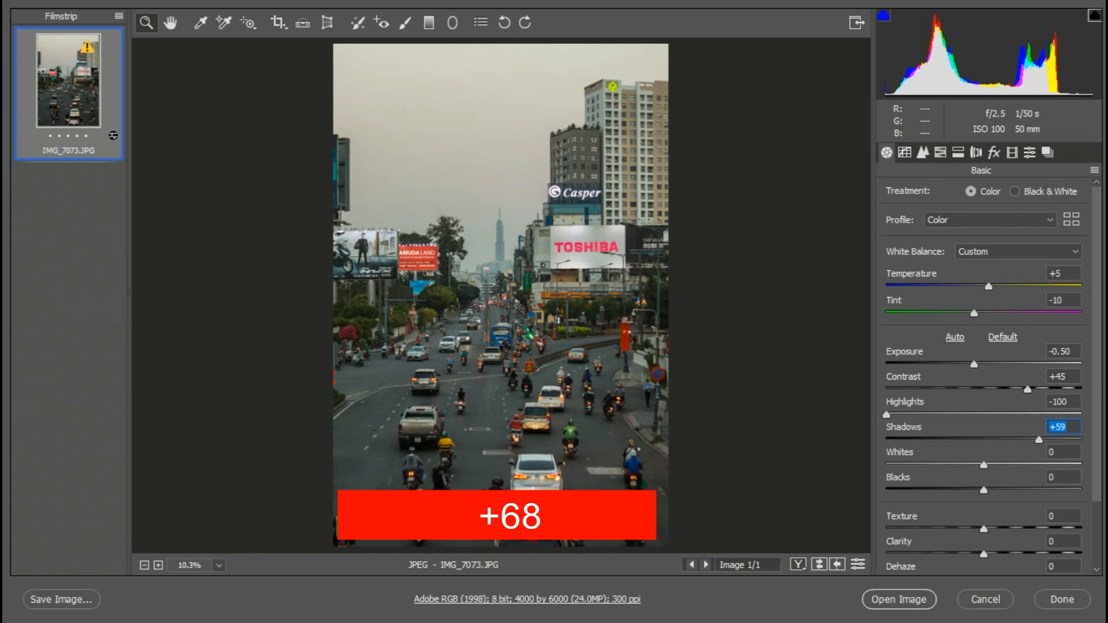
key("Up")
key("Up")
key("Up")
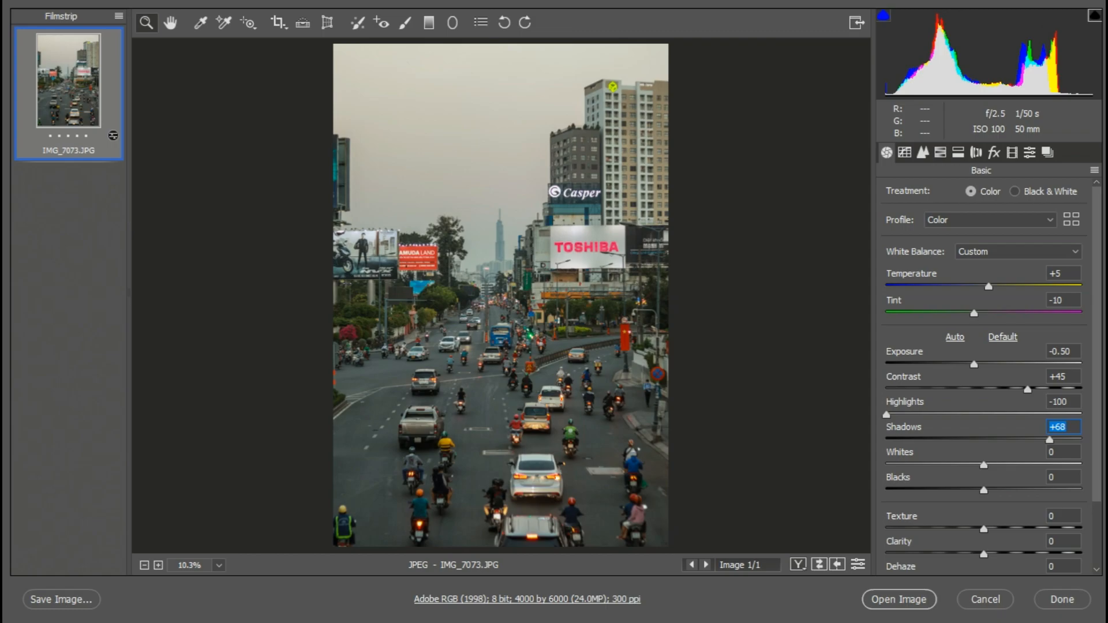
Raise the photo's Whites to +18
key("Tab")
key("Up")
key("Up")
key("Up")
key("Up")
key("Up")
key("Up")
key("Up")
key("Up")
key("Up")
key("Up")
key("Up")
key("Up")
key("Up")
key("Up")
key("Up")
key("Up")
key("Up")
key("Up")
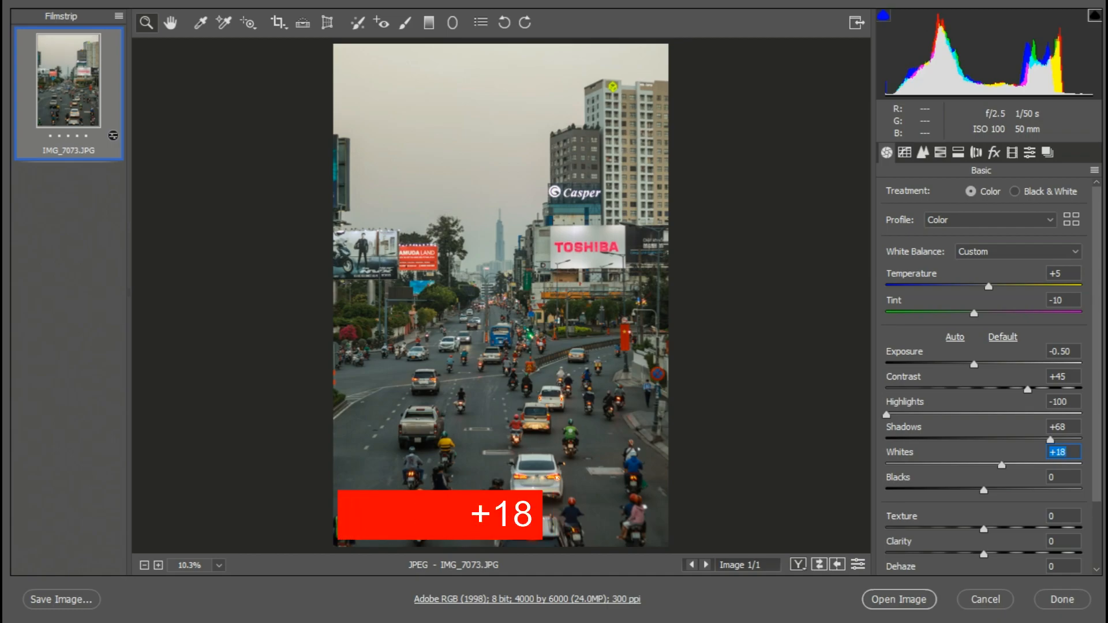
Raise the photo's Blacks to +31
key("Tab")
key("Up")
key("Up")
key("Up")
key("Up")
key("Up")
key("Up")
key("Up")
key("Up")
key("Up")
key("Up")
key("Up")
key("Up")
key("Up")
key("Up")
key("Up")
key("Up")
key("Up")
key("Up")
key("Up")
key("Up")
key("Up")
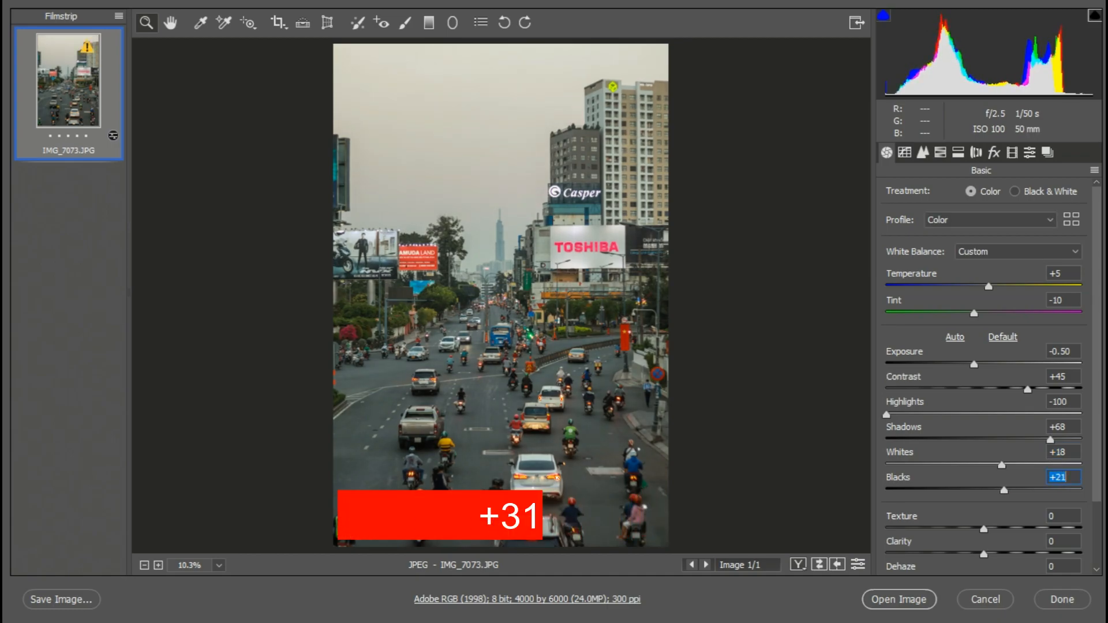
key("Up")
key("Up")
key("Up")
key("Up")
key("Up")
key("Up")
key("Up")
key("Up")
key("Up")
key("Up")
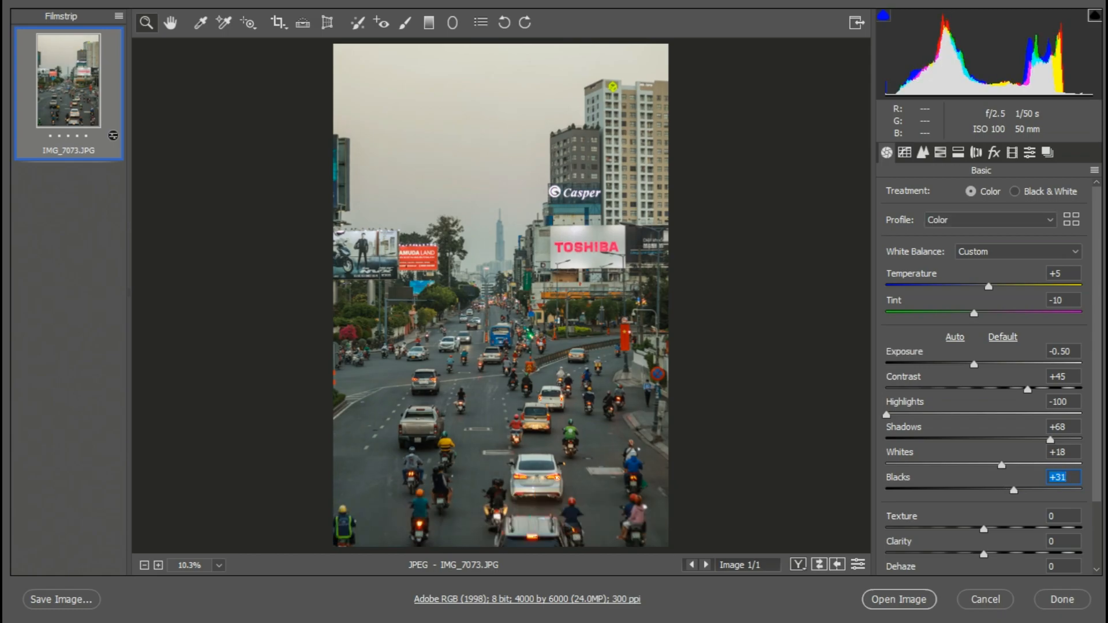
Raise the photo's Texture to +29
left_click(1064, 516)
scroll(984, 378, "down", 3)
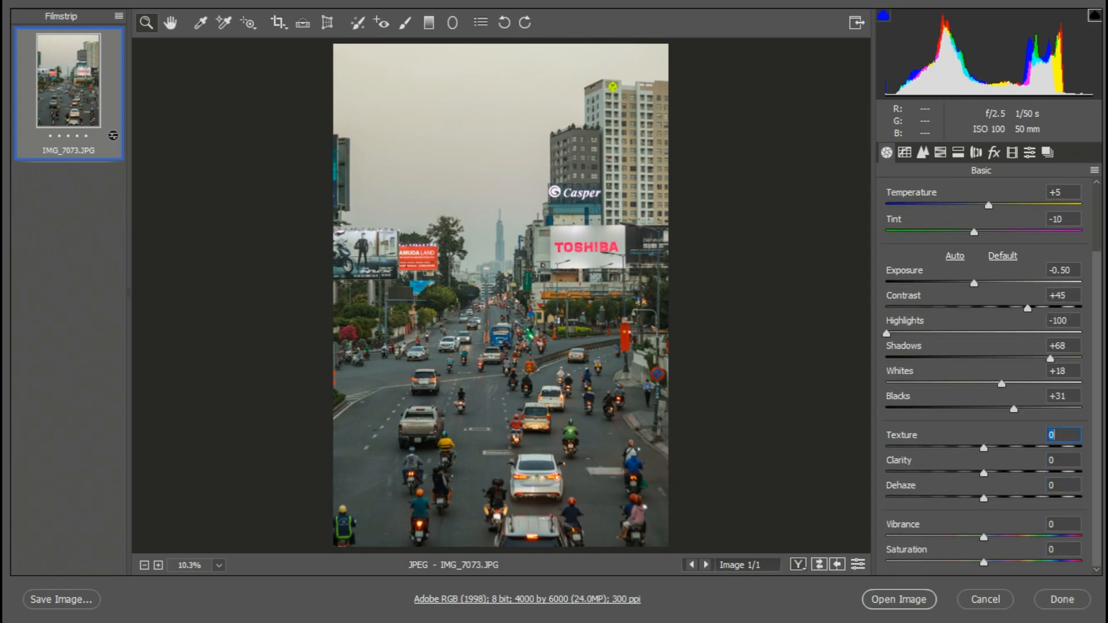
key("Up")
key("Up")
key("Up")
key("Up")
key("Up")
key("Up")
key("Up")
key("Up")
key("Up")
key("Up")
key("Up")
key("Up")
key("Up")
key("Up")
key("Up")
key("Up")
key("Up")
key("Up")
key("Up")
key("Up")
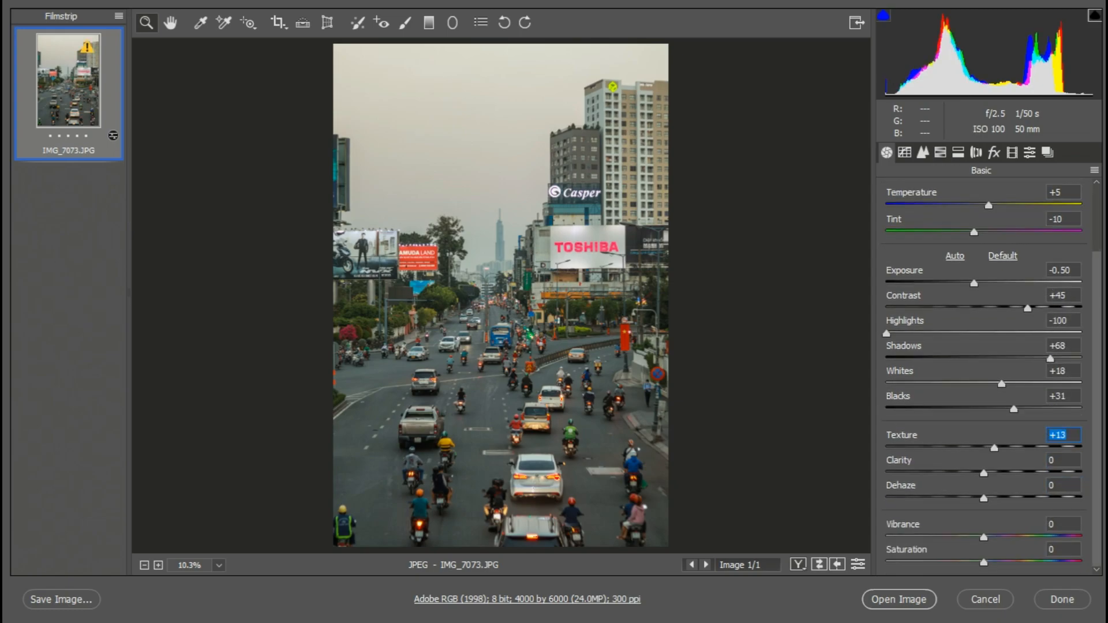
key("Up")
key("Up")
key("Up")
key("Up")
key("Up")
key("Up")
key("Up")
key("Up")
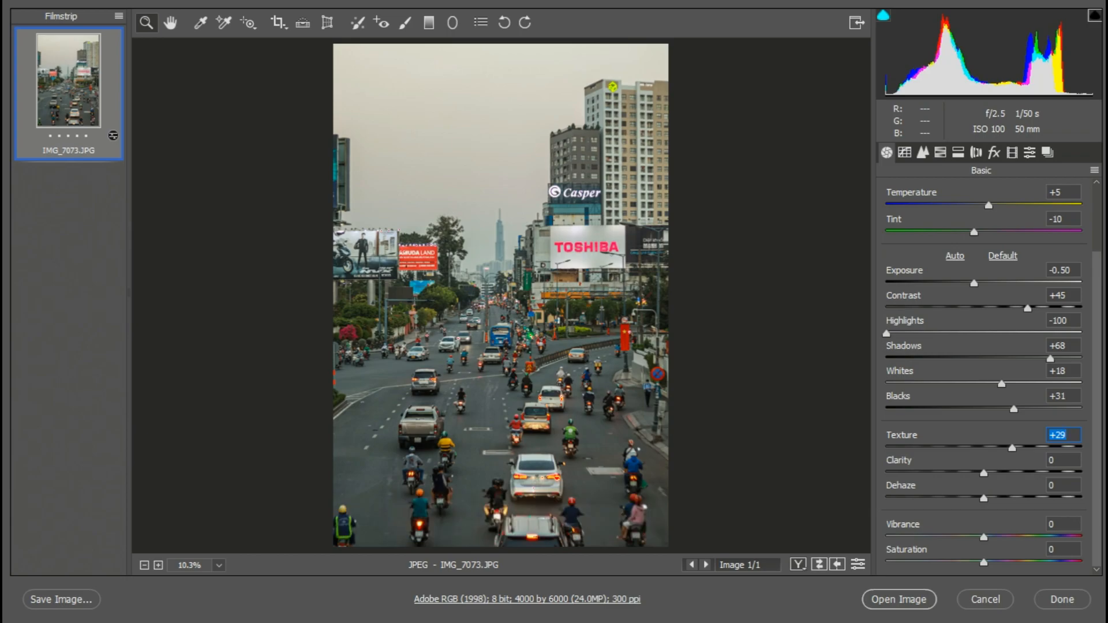
Raise the photo's Clarity to +68
key("Tab")
key("Up")
key("Up")
key("Up")
key("Up")
key("Up")
key("Up")
key("Up")
key("Up")
key("Up")
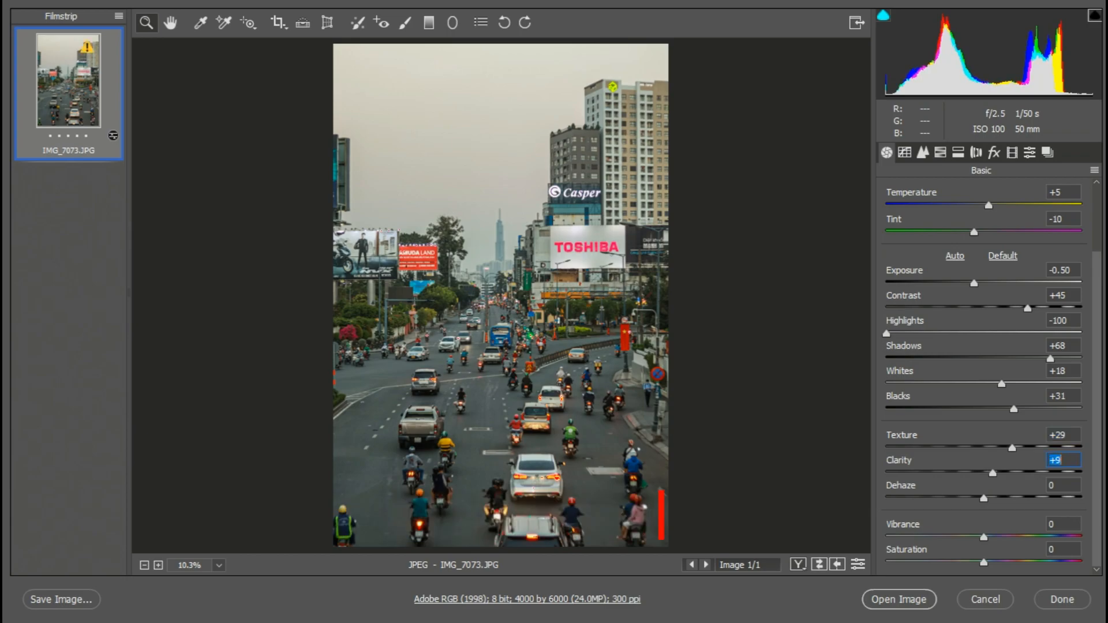
key("Up")
key("Up")
key("Up")
key("Up")
key("Up")
key("Up")
key("Up")
key("Up")
key("Up")
key("Up")
key("Up")
key("Up")
key("Up")
key("Up")
key("Up")
key("Up")
key("Up")
key("Up")
key("Up")
key("Up")
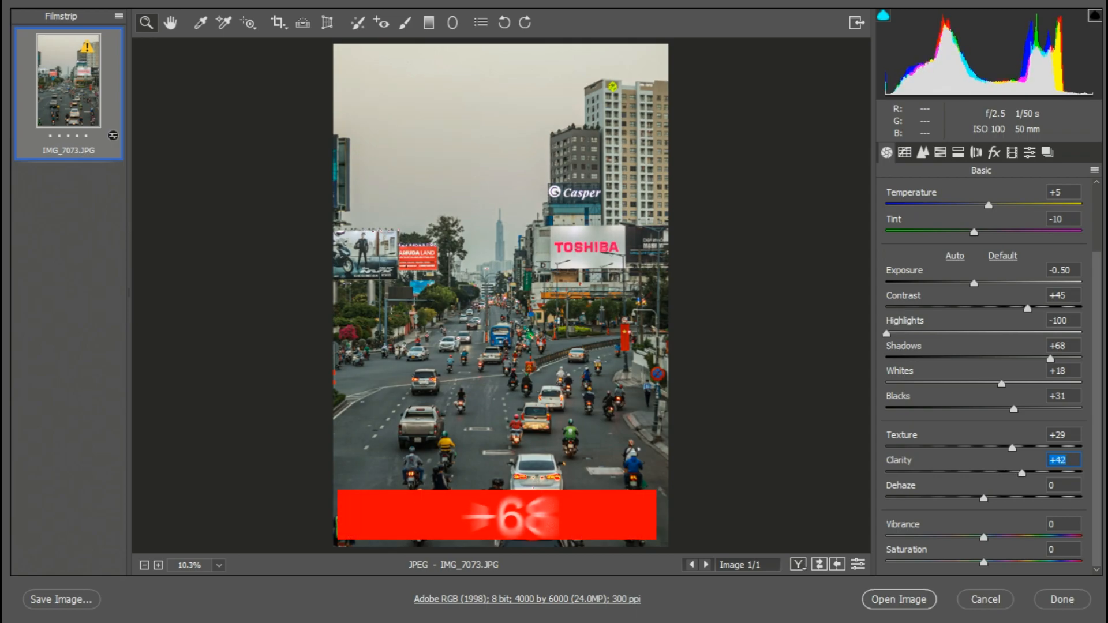
key("Up")
key("Up")
key("Up")
key("Up")
key("Up")
key("Up")
key("Up")
key("Up")
key("Up")
key("Up")
key("Up")
key("Up")
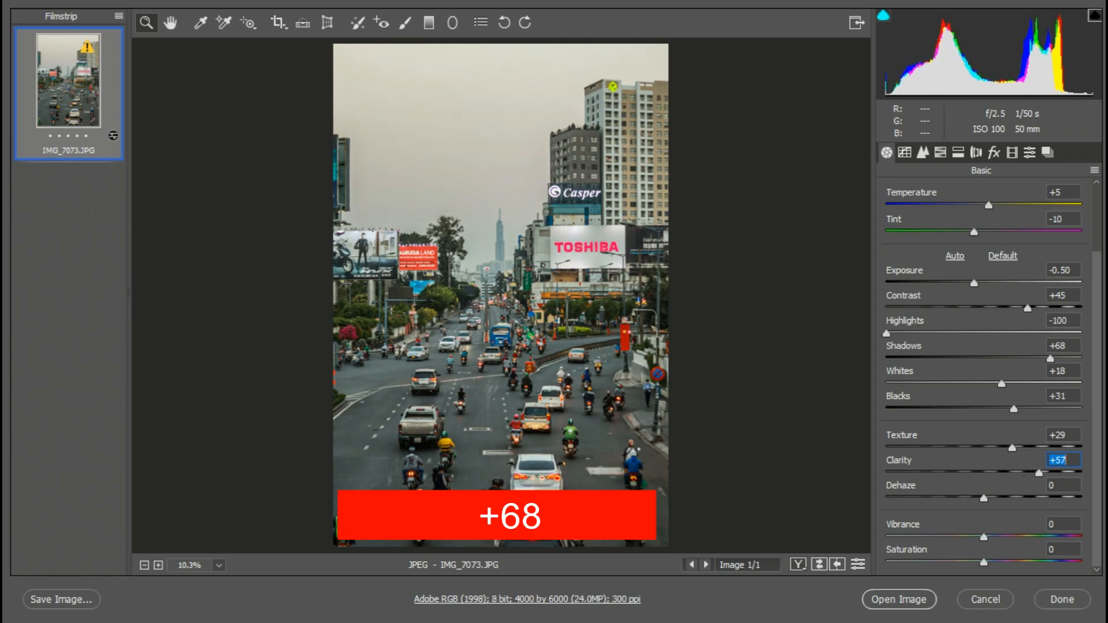
key("Up")
key("Up")
key("Up")
key("Up")
key("Up")
key("Up")
key("Up")
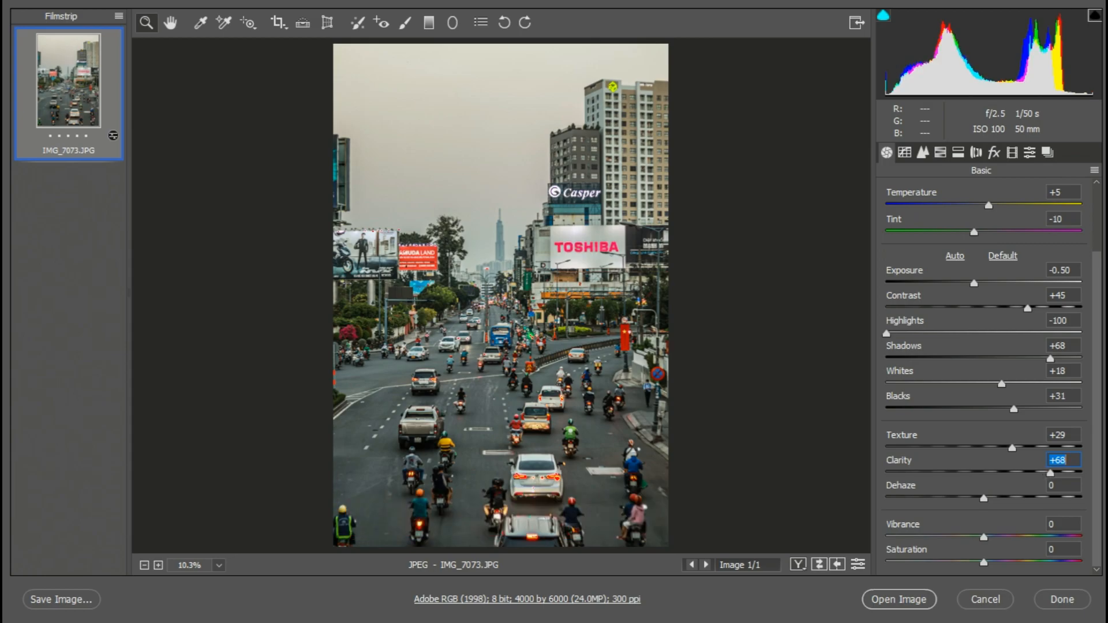
Set the photo's Dehaze to +15 to cut through the haze
key("Tab")
key("Up")
key("Up")
key("Up")
key("Up")
key("Up")
key("Up")
key("Up")
key("Up")
key("Up")
key("Up")
key("Up")
key("Up")
key("Up")
key("Up")
key("Up")
key("Up")
key("Up")
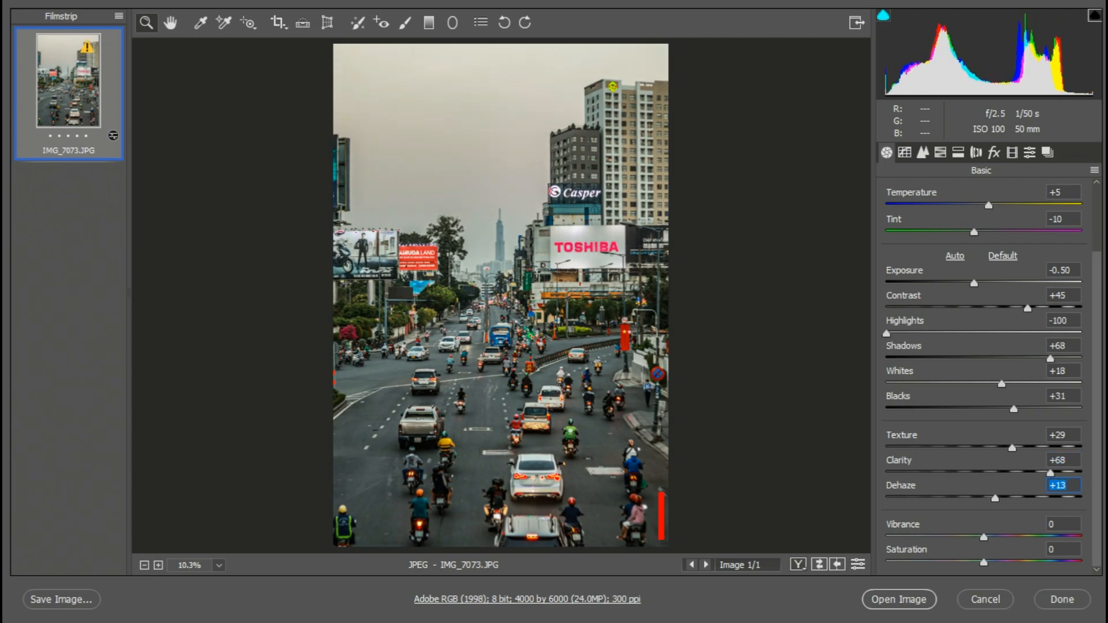
key("Up")
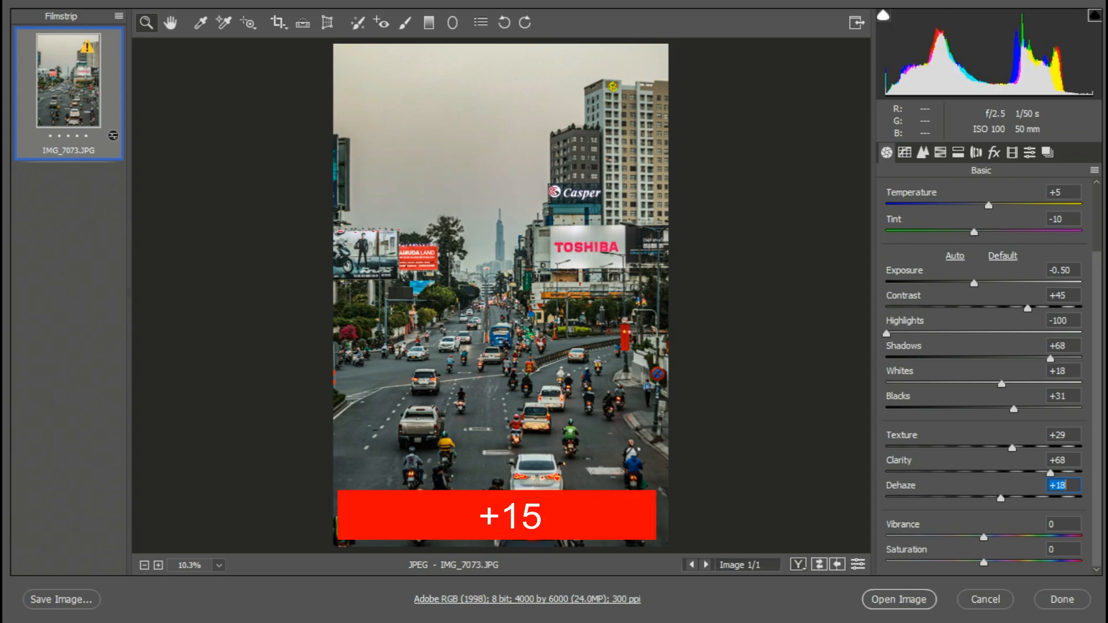
key("Down")
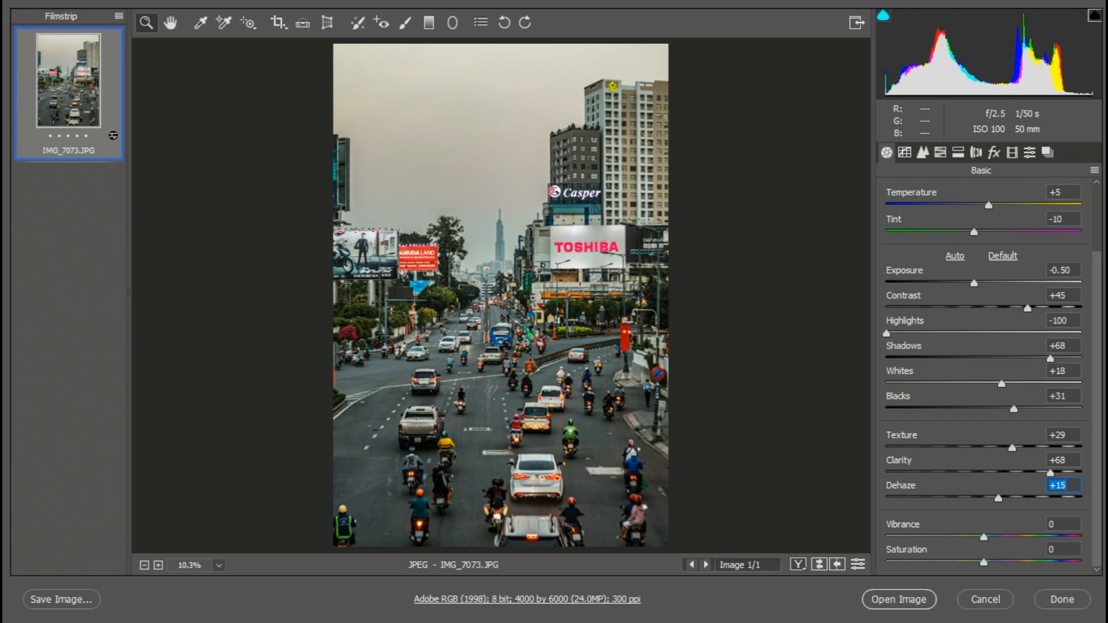
Raise the photo's Vibrance to +38
key("Up")
key("Up")
key("Up")
key("Up")
key("Up")
key("Up")
key("Up")
key("Up")
key("Up")
key("Up")
key("Up")
key("Up")
key("Up")
key("Up")
key("Up")
key("Up")
key("Up")
key("Up")
key("Up")
key("Up")
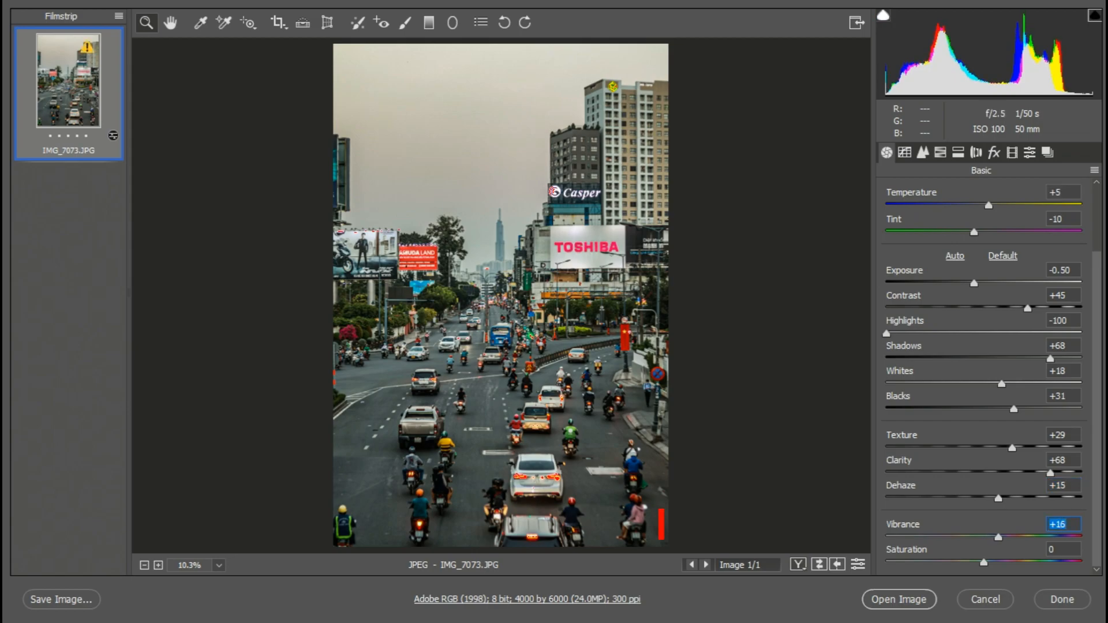
key("Up")
key("Up")
key("Up")
key("Up")
key("Up")
key("Up")
key("Up")
key("Up")
key("Up")
key("Up")
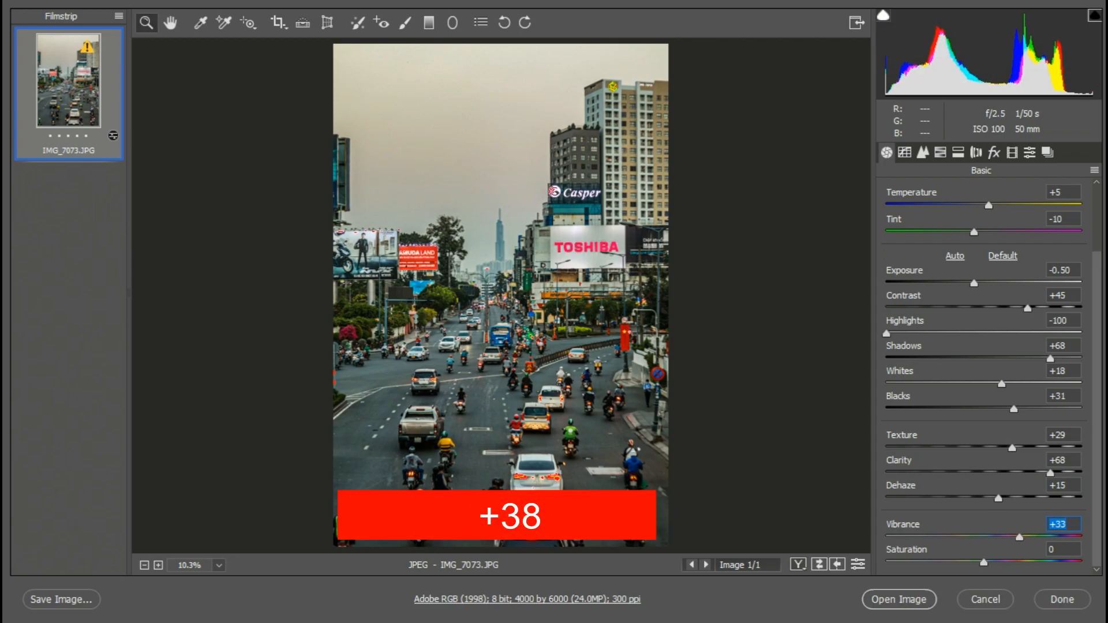
key("Up")
key("Up")
key("Up")
key("Up")
key("Up")
key("shift+Up")
key("Up")
key("Up")
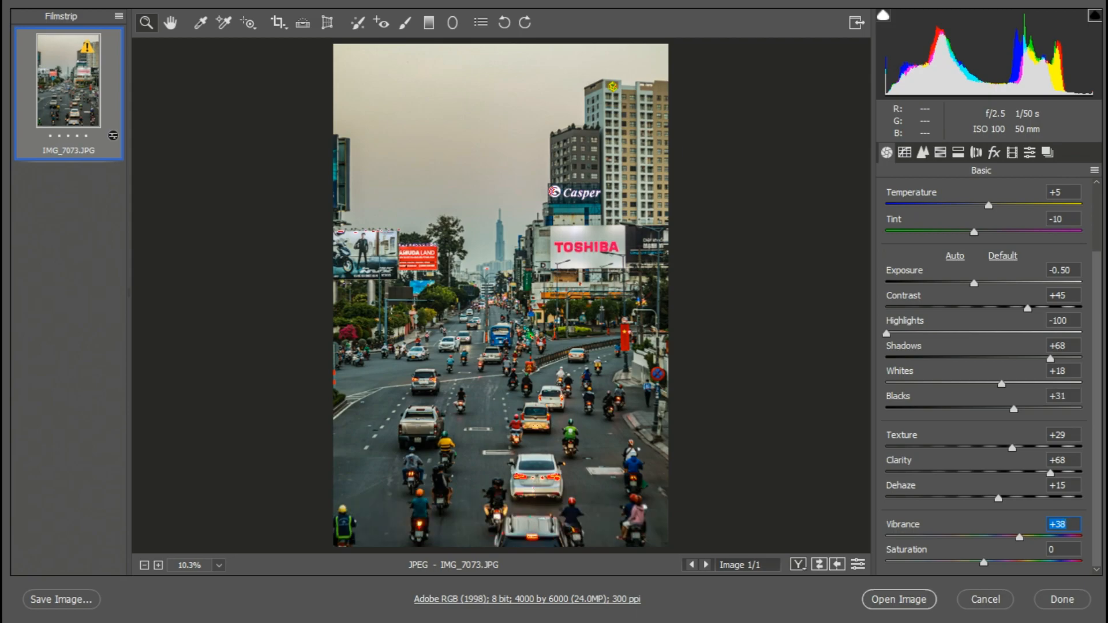
Try lower and higher colour Saturation for the photo and set it to +8
key("shift+Down")
key("Down")
key("Down")
key("Down")
key("Down")
key("Down")
key("Down")
key("Down")
key("Tab")
key("Up")
key("Up")
key("Up")
key("Up")
key("Up")
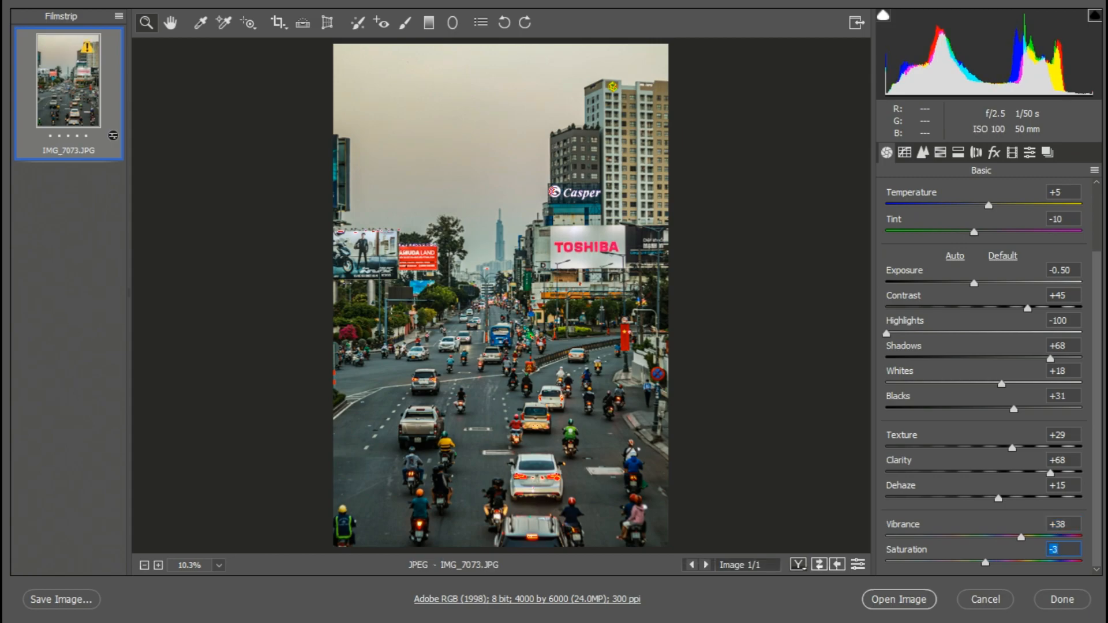
key("Up")
key("Up")
key("Up")
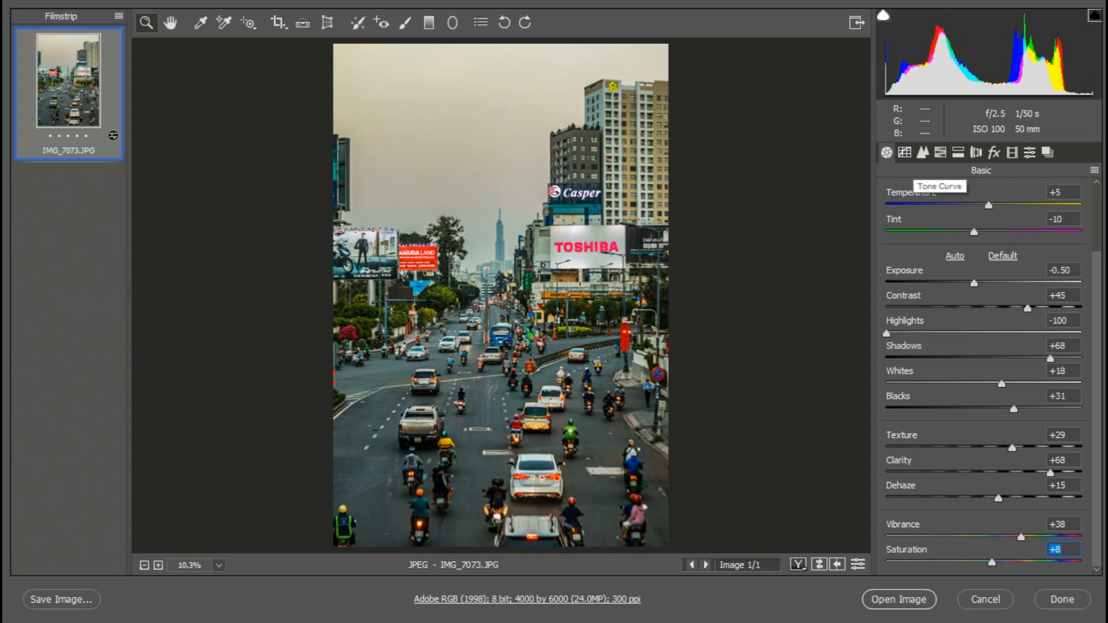
Shape the RGB point tone curve with input/output points 0/26, 65/50, 129/116 and 191/191 for faded blacks and darker midtones
left_click(905, 152)
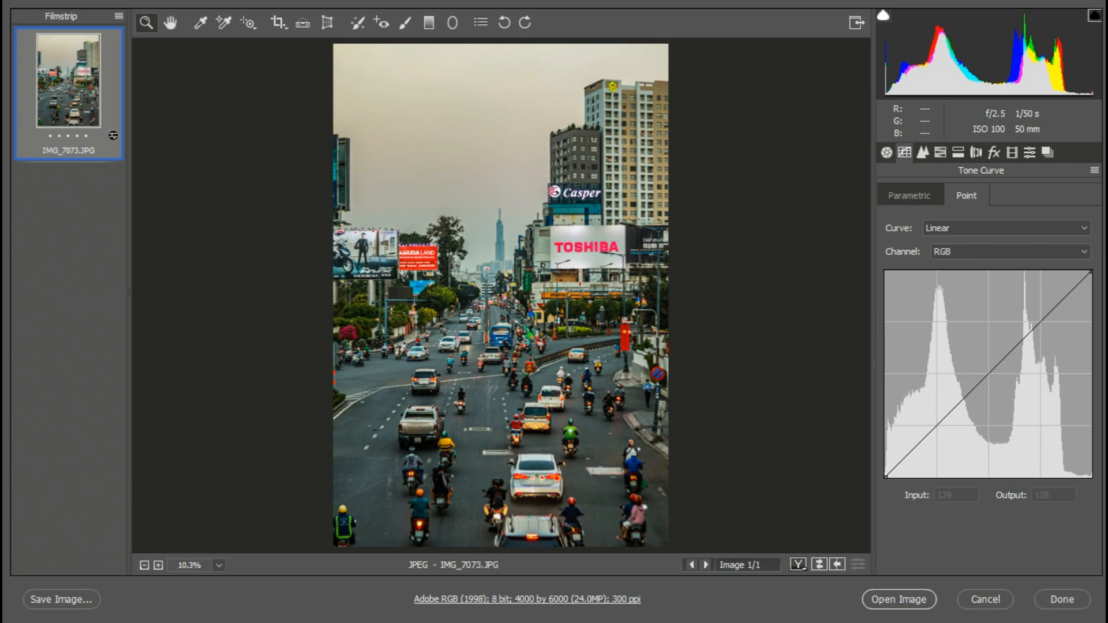
left_click_drag(989, 373, 990, 383)
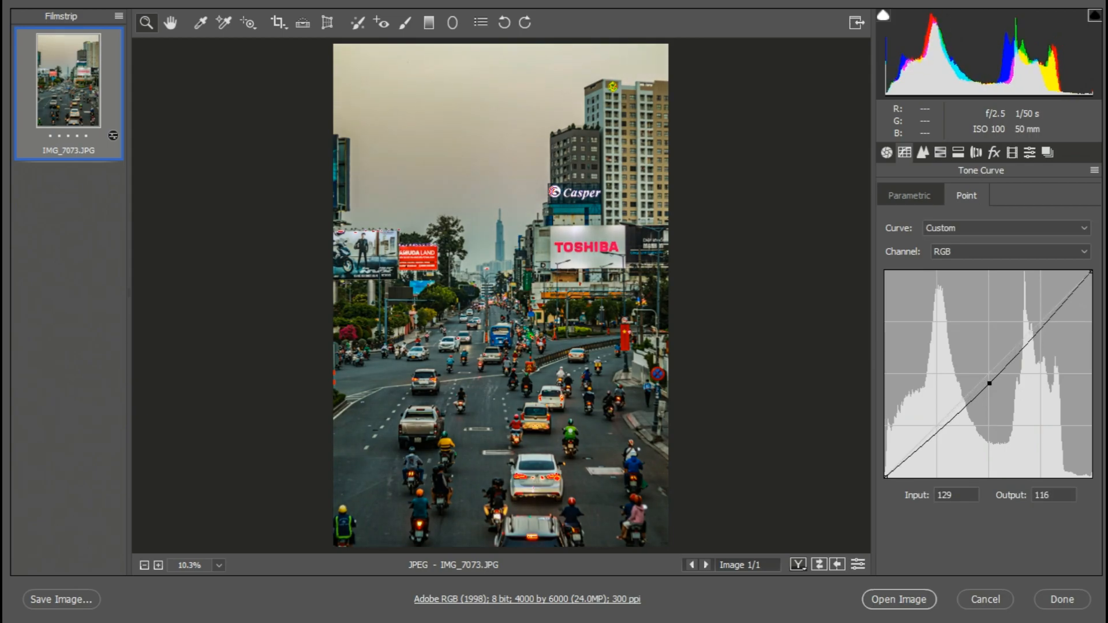
left_click_drag(1040, 327, 1039, 323)
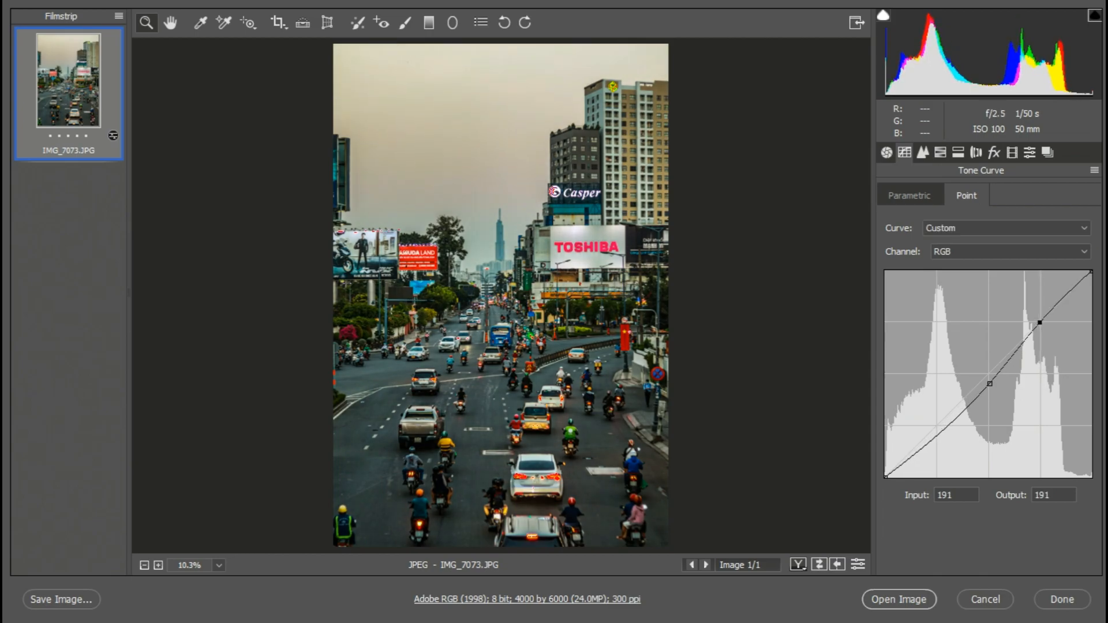
left_click_drag(940, 428, 938, 437)
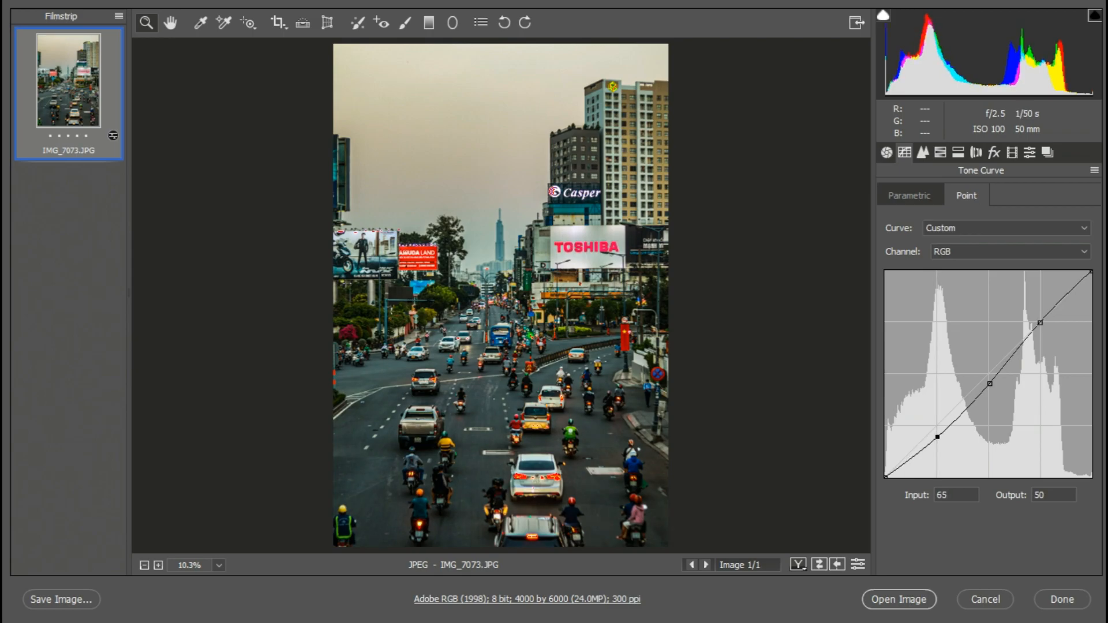
left_click_drag(886, 477, 886, 456)
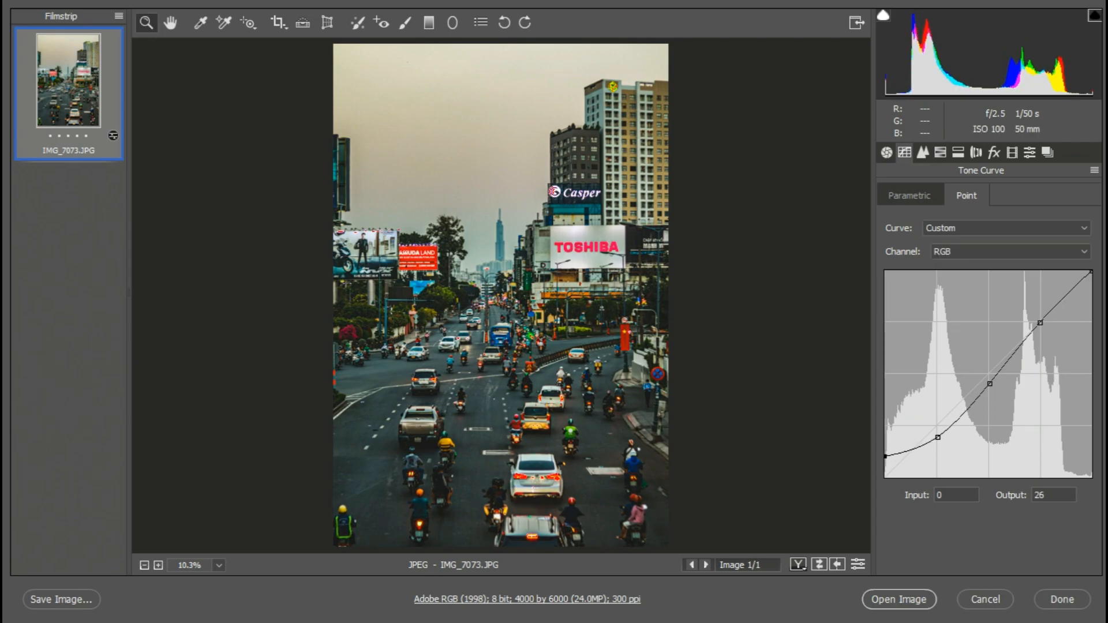
Sharpen the photo with an Amount of 84 and a Radius of 2.0
key("ctrl+alt+3")
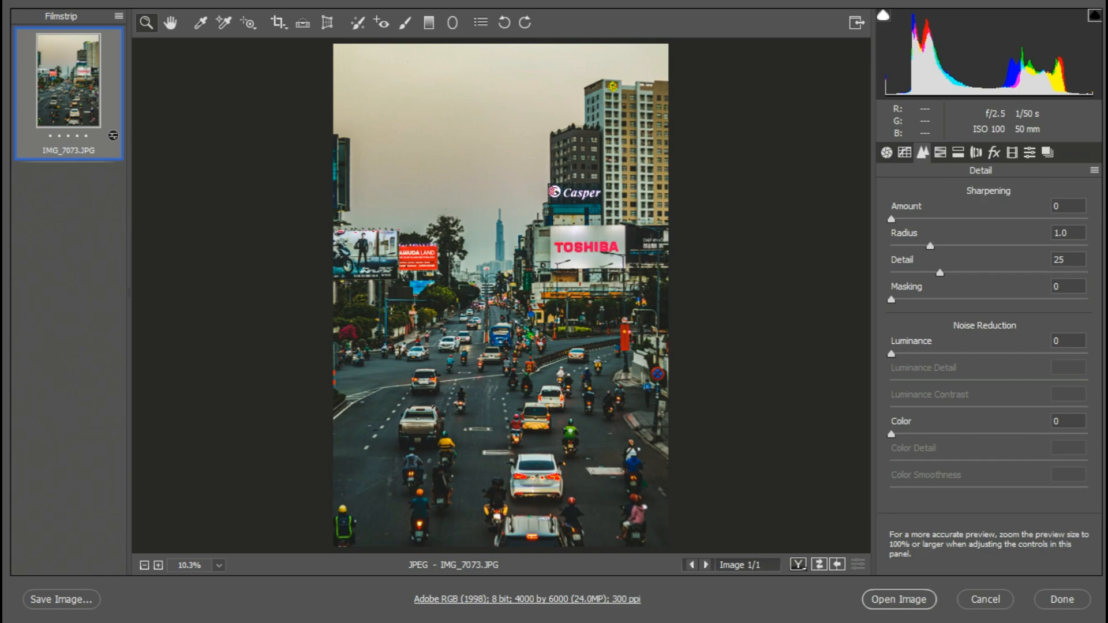
left_click_drag(891, 220, 1001, 219)
key("Tab")
key("Up")
key("Up")
key("Up")
key("Up")
key("Up")
key("Up")
key("Up")
key("Up")
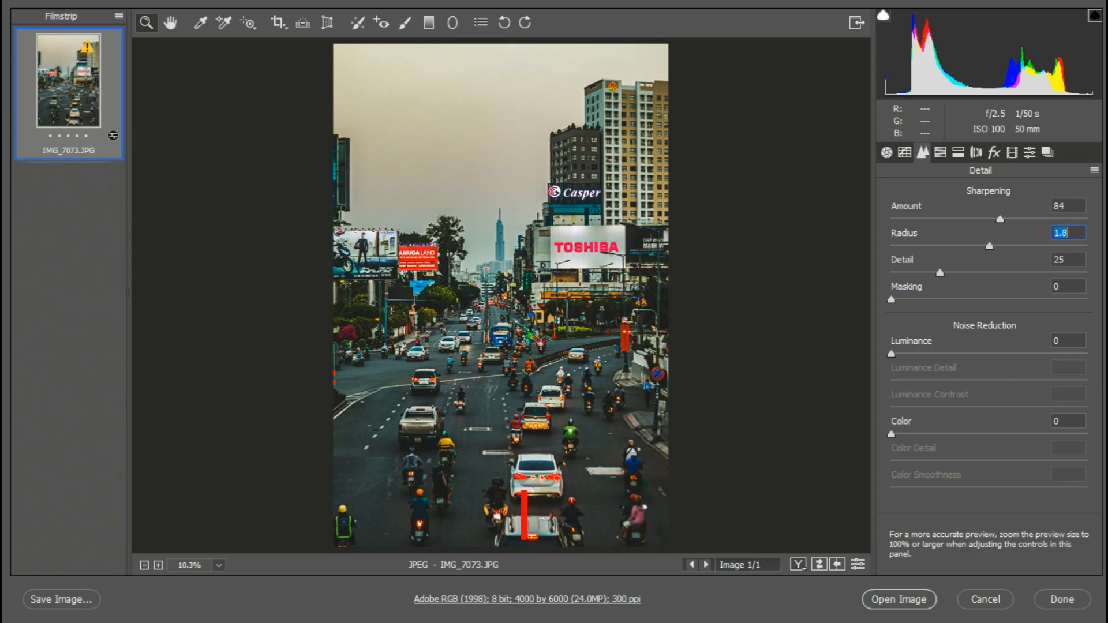
key("Up")
key("Up")
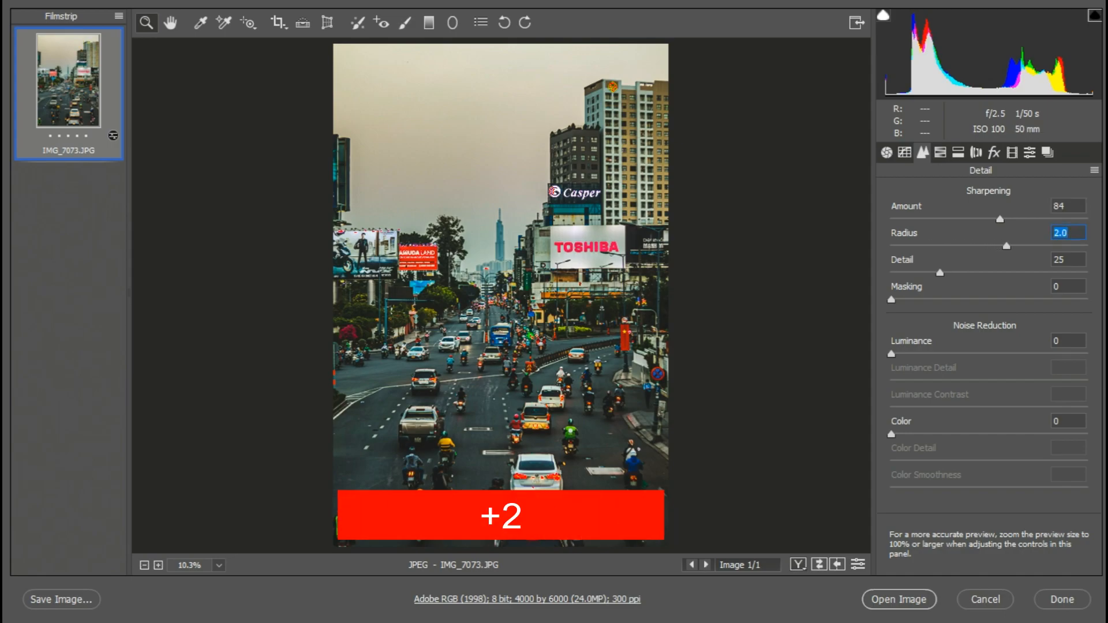
Raise the sharpening Detail to 35
key("Tab")
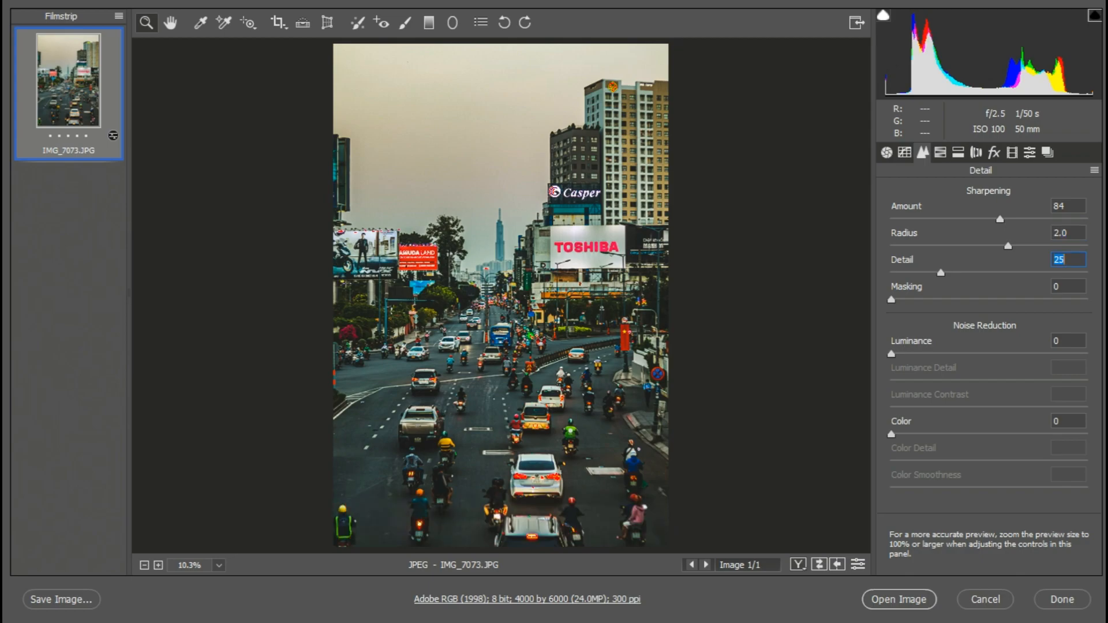
key("Up")
key("Up")
key("Up")
key("Up")
key("Up")
key("Up")
key("Up")
key("Up")
key("Up")
key("Up")
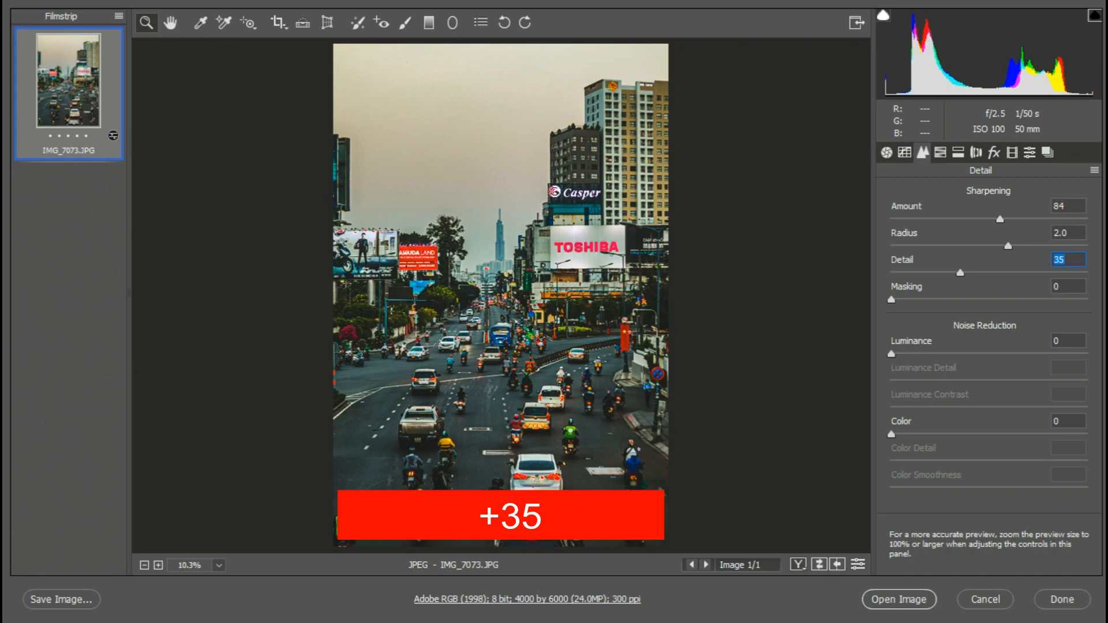
Set the sharpening Masking to 35
key("Tab")
key("Up")
key("Up")
key("Up")
key("Up")
key("Up")
key("Up")
key("Up")
key("Up")
key("Up")
key("Up")
key("Up")
key("Up")
key("Up")
key("Up")
key("Up")
key("Up")
key("Up")
key("Up")
key("Up")
key("Up")
key("Up")
key("Up")
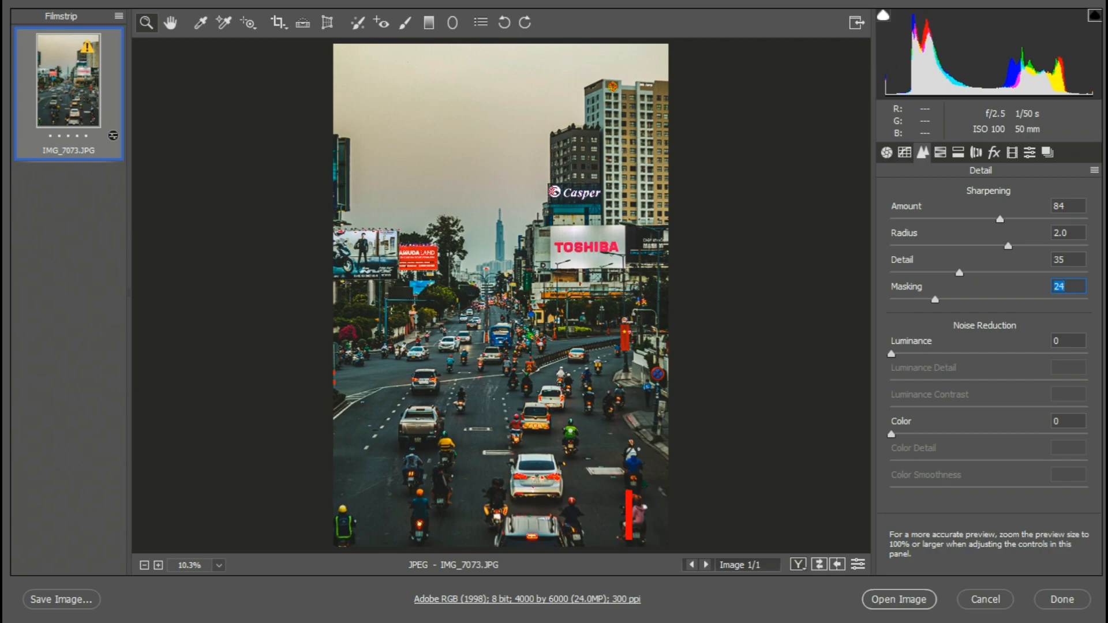
key("Up")
key("Up")
key("Up")
key("Up")
key("Up")
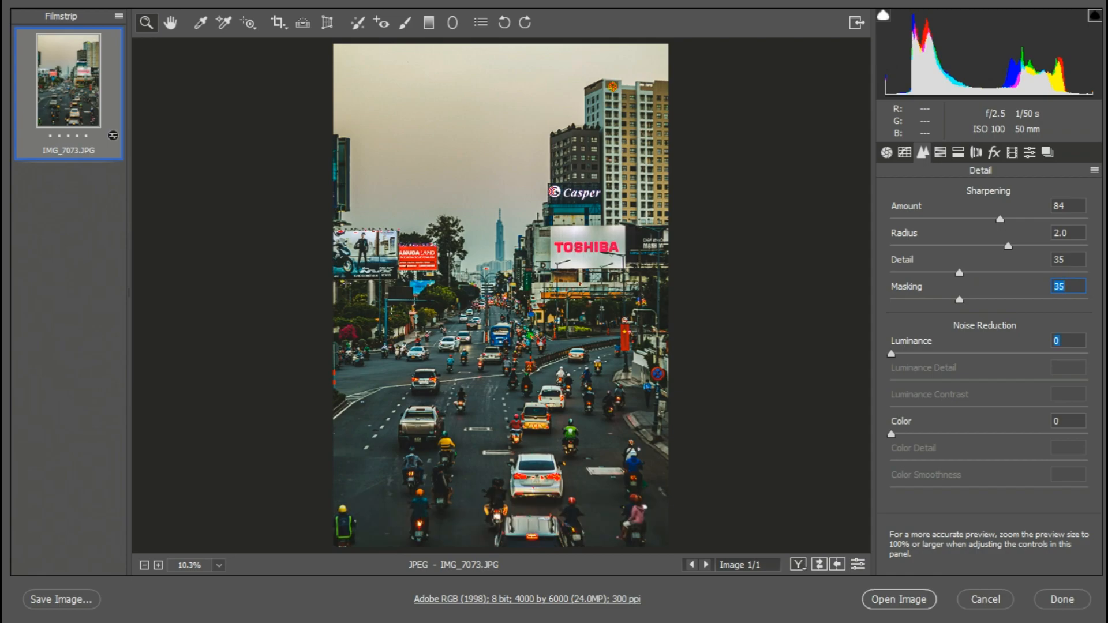
Set the Luminance noise reduction to 10
key("Up")
key("Up")
key("Up")
key("Up")
key("Up")
key("Up")
key("Up")
key("Up")
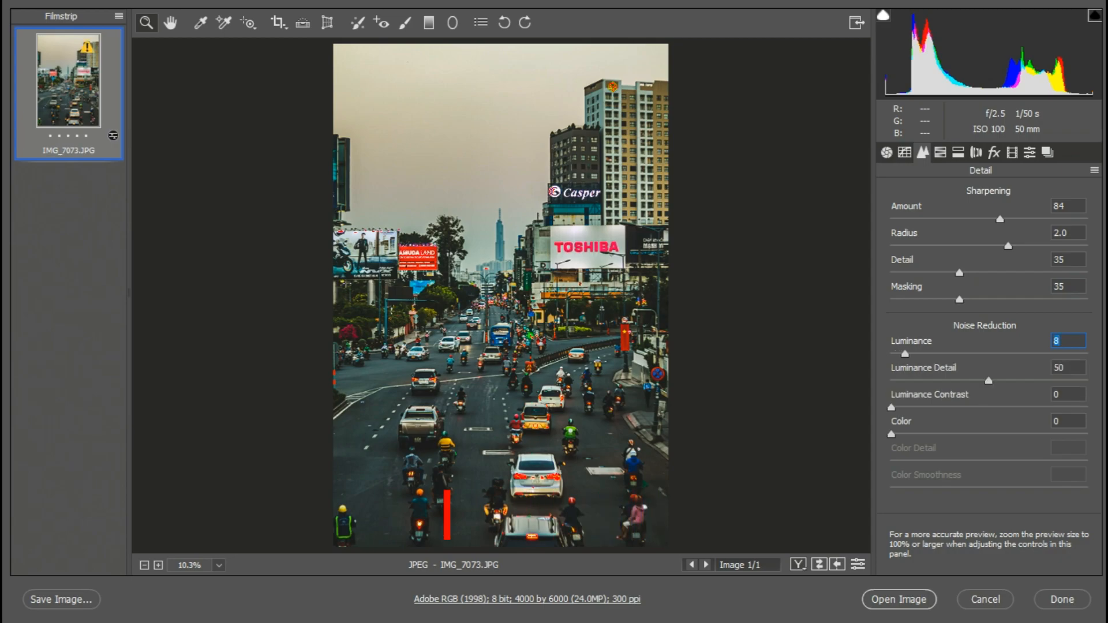
key("Up")
key("Up")
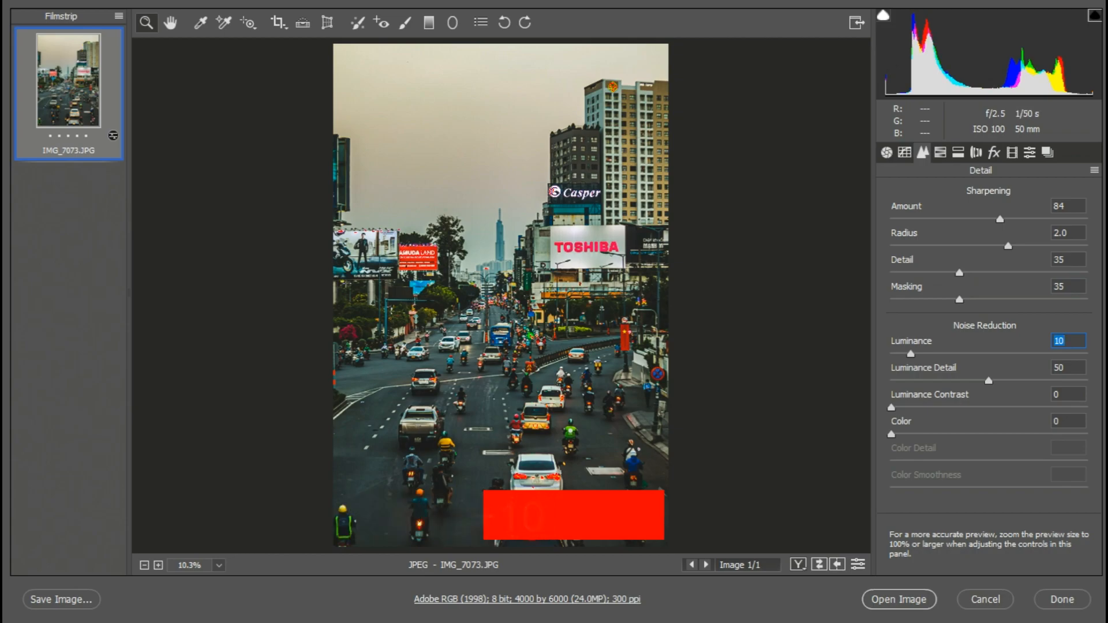
Set the noise reduction's Luminance Contrast to 11
left_click(1068, 395)
key("Up")
key("Up")
key("Up")
key("Up")
key("Up")
key("Up")
key("Up")
key("Up")
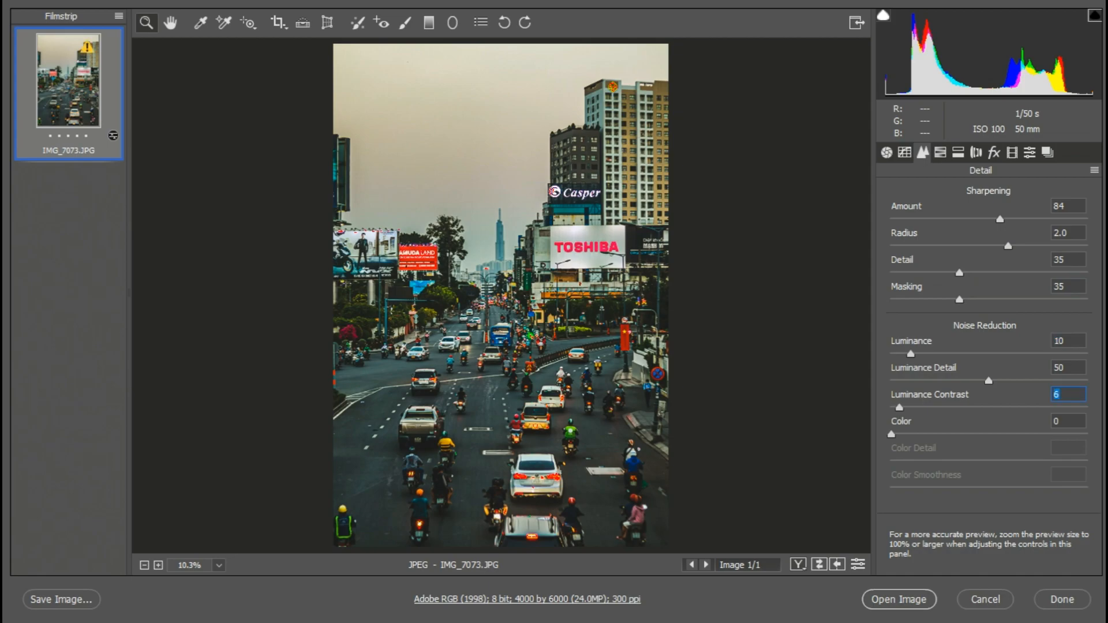
key("Up")
key("Up")
key("Up")
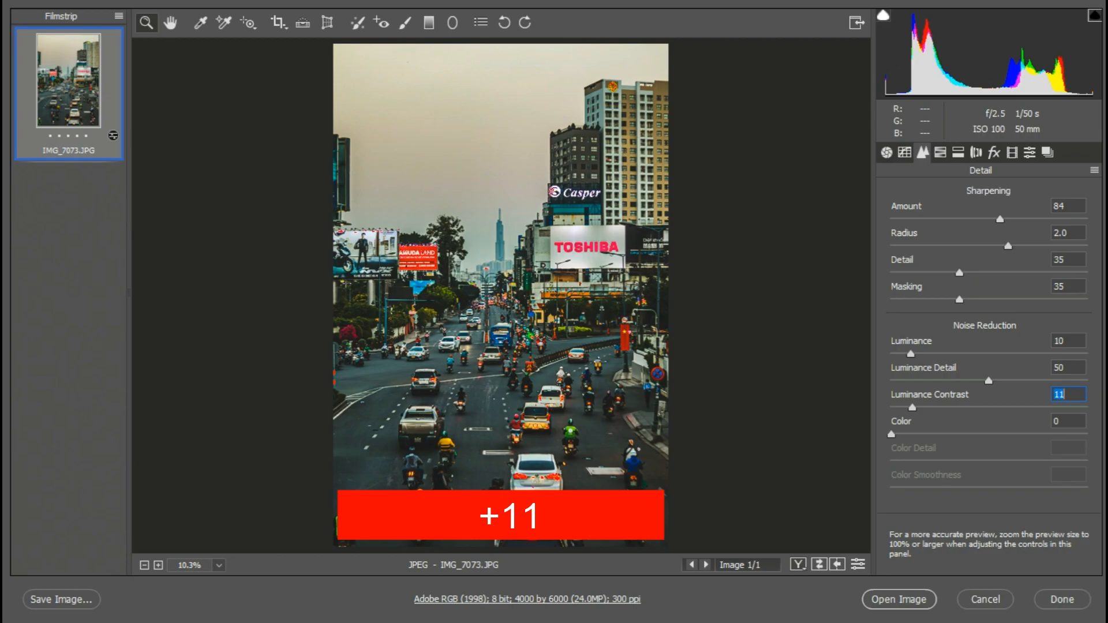
Try lower and higher HSL Hue values for the Oranges and set the hue to -22
left_click(940, 152)
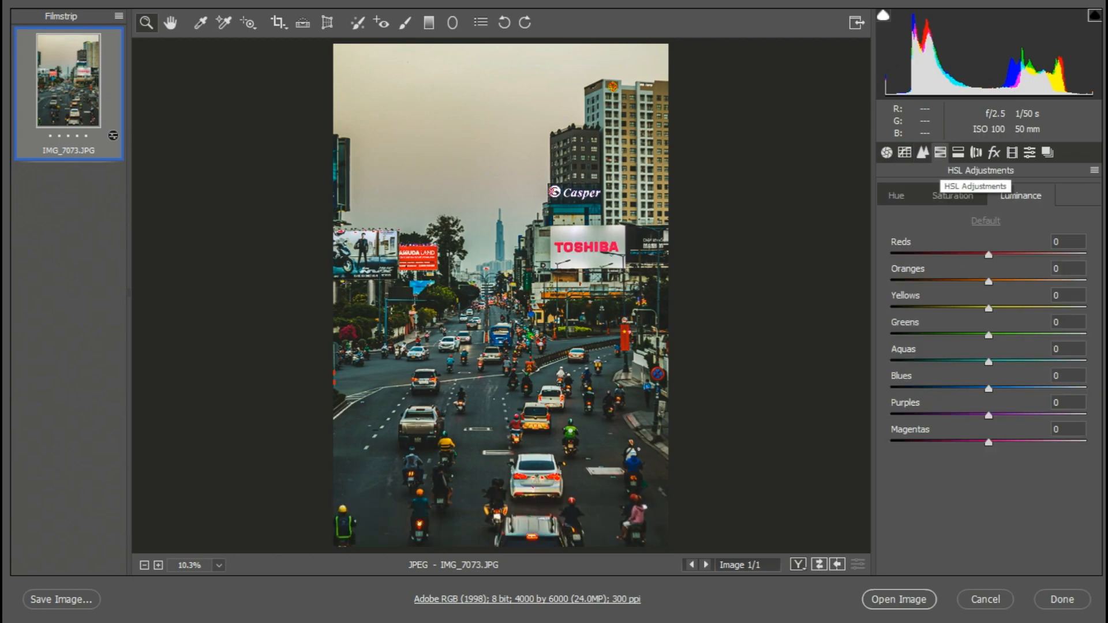
left_click(897, 196)
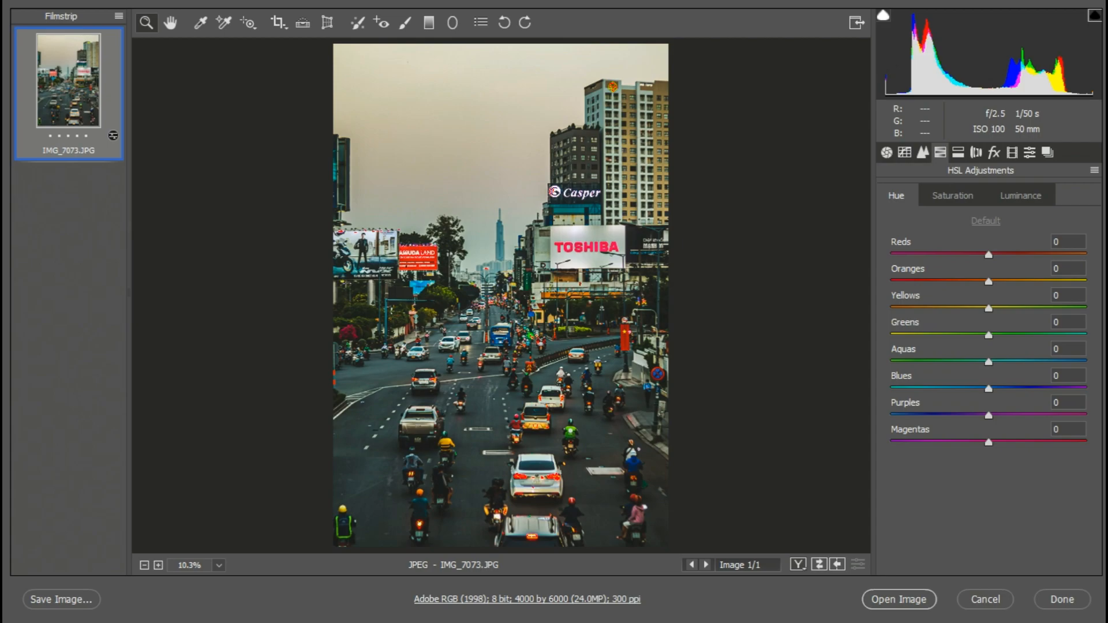
left_click(1068, 268)
key("Down")
key("Down")
key("Down")
key("Down")
key("Down")
key("Down")
key("Down")
key("Down")
key("Down")
key("Down")
key("Down")
key("Down")
key("Up")
key("Up")
key("Up")
key("Up")
key("Up")
key("Up")
key("Up")
key("Up")
key("Up")
key("Up")
key("Up")
key("Up")
key("Up")
key("Up")
key("Up")
key("Up")
key("Up")
key("Down")
key("Down")
key("Down")
key("Down")
key("Down")
key("Down")
key("Down")
key("Down")
key("Down")
key("Down")
key("Down")
key("Down")
key("Down")
key("Down")
key("Down")
key("Down")
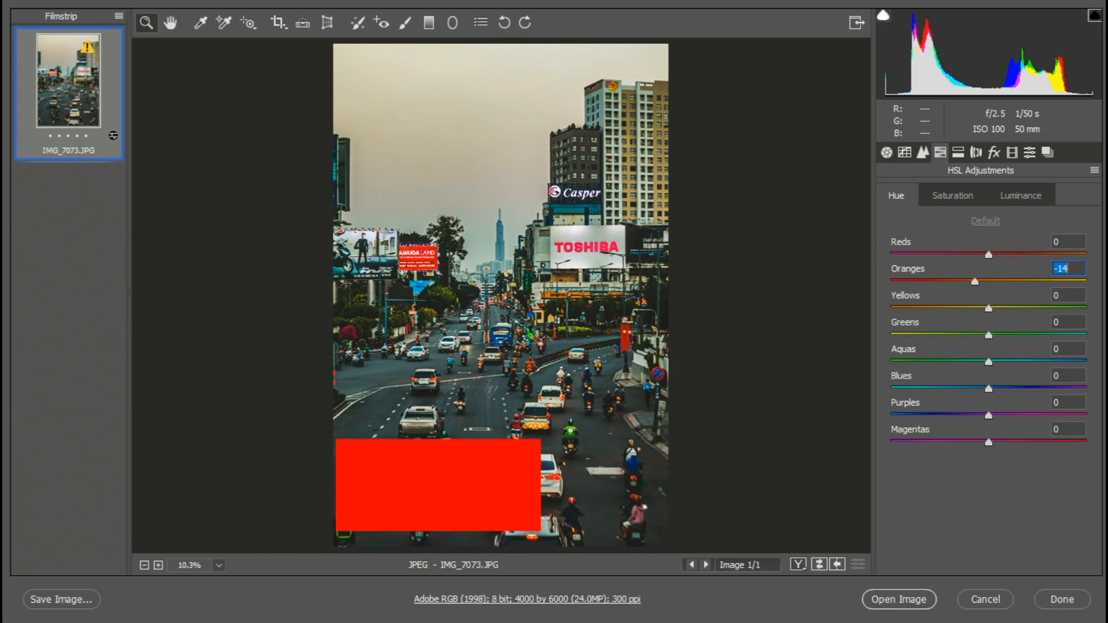
key("Down")
key("Down")
key("Down")
key("Down")
key("Down")
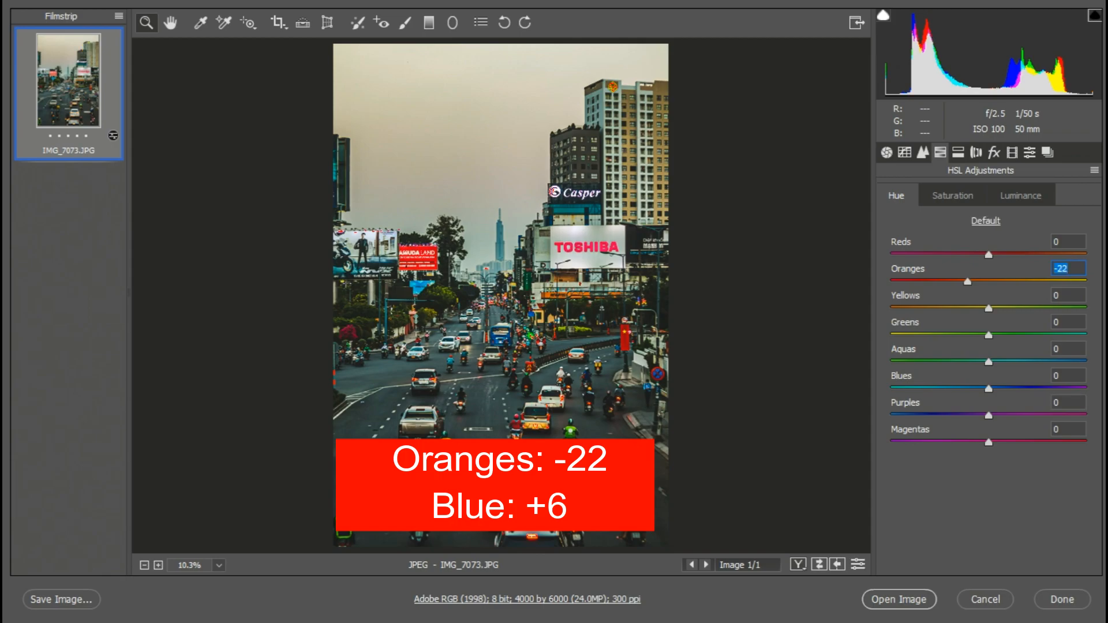
key("XF86AudioLowerVolume")
key("XF86AudioLowerVolume")
key("XF86AudioLowerVolume")
key("XF86AudioLowerVolume")
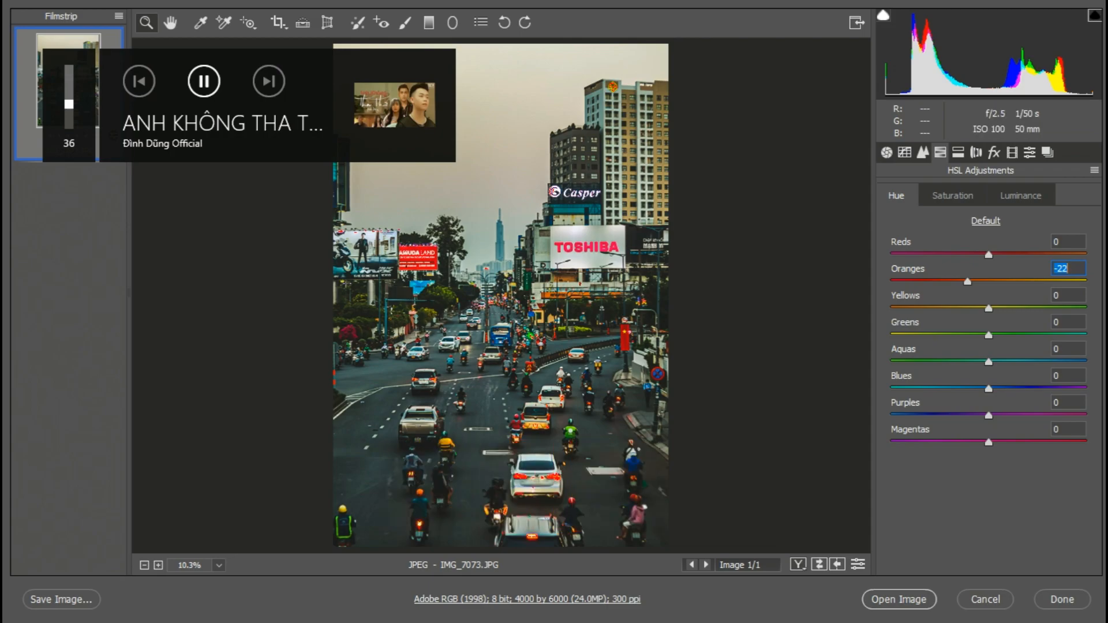
Set the HSL Hue of the Blues to +6
left_click(953, 196)
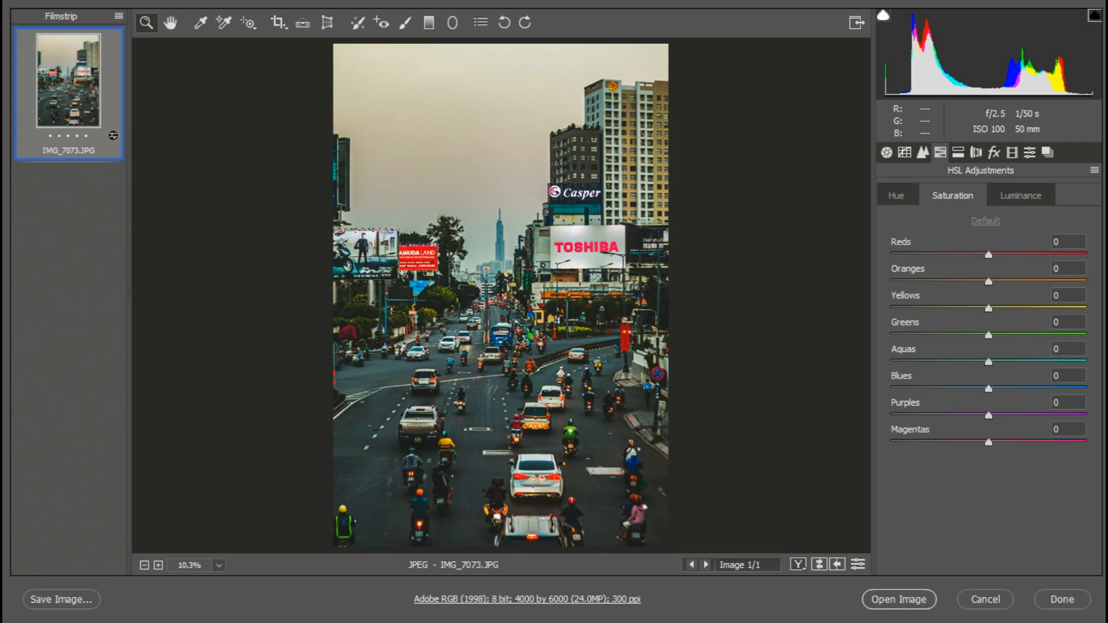
left_click(896, 196)
left_click(1068, 376)
key("Up")
key("Up")
key("Up")
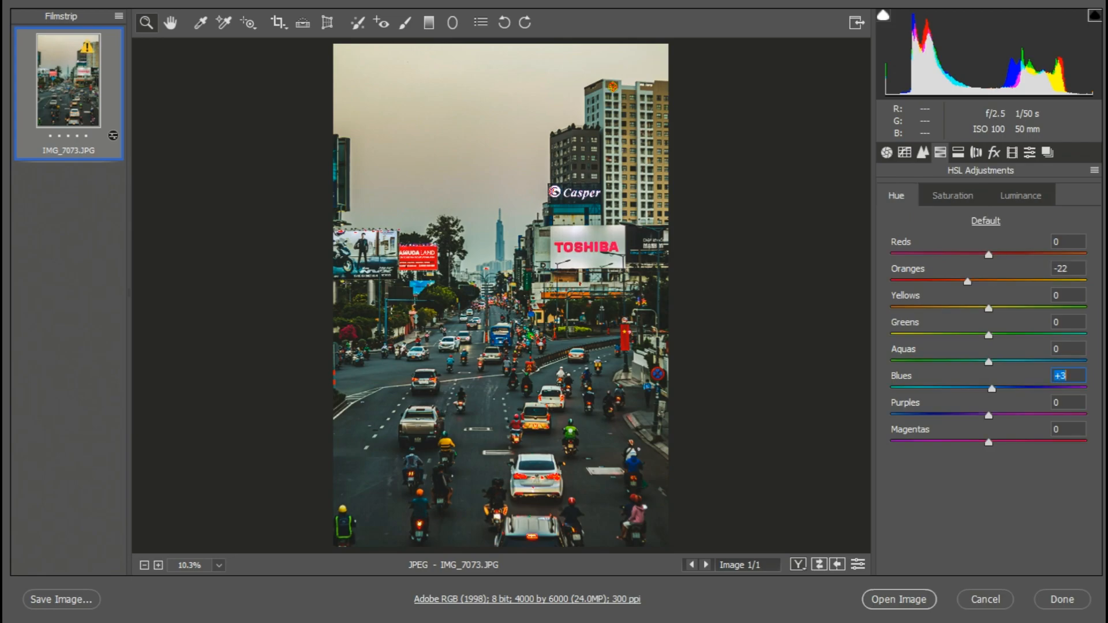
key("Up")
key("Up")
key("Up")
Reduce the HSL Saturation of the Oranges to -33
left_click(952, 195)
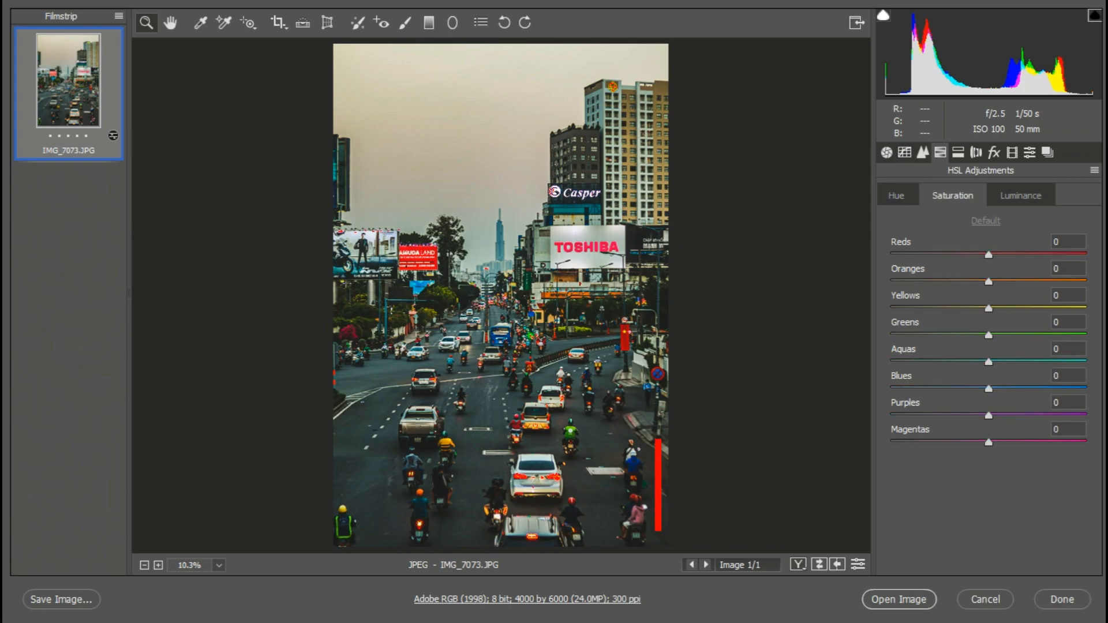
left_click(1068, 268)
key("shift+Down")
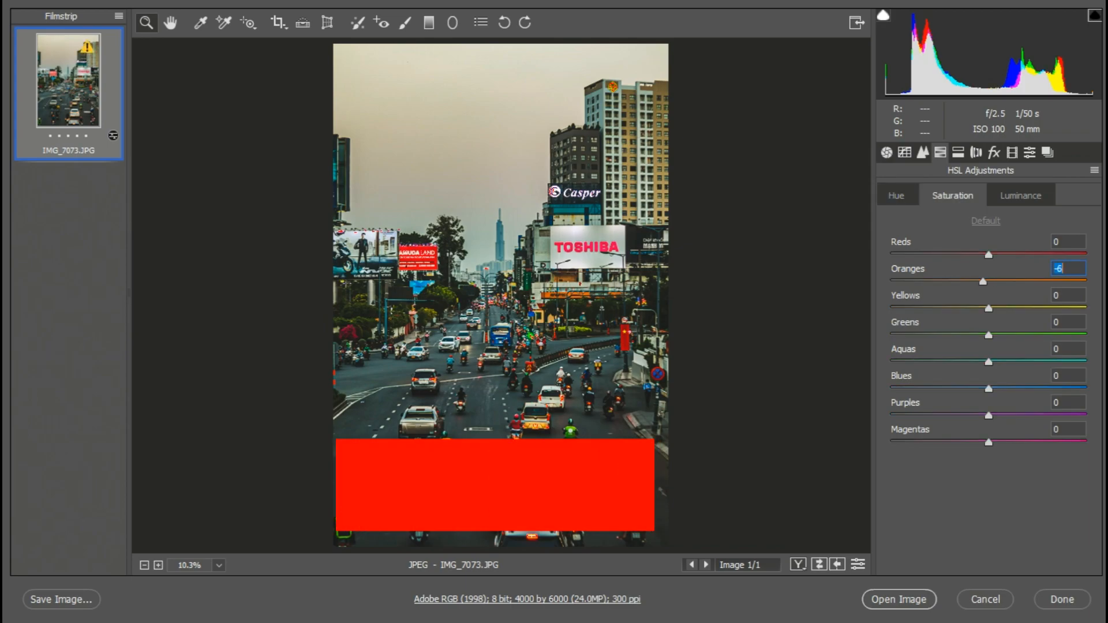
key("shift+Down")
key("shift+Down")
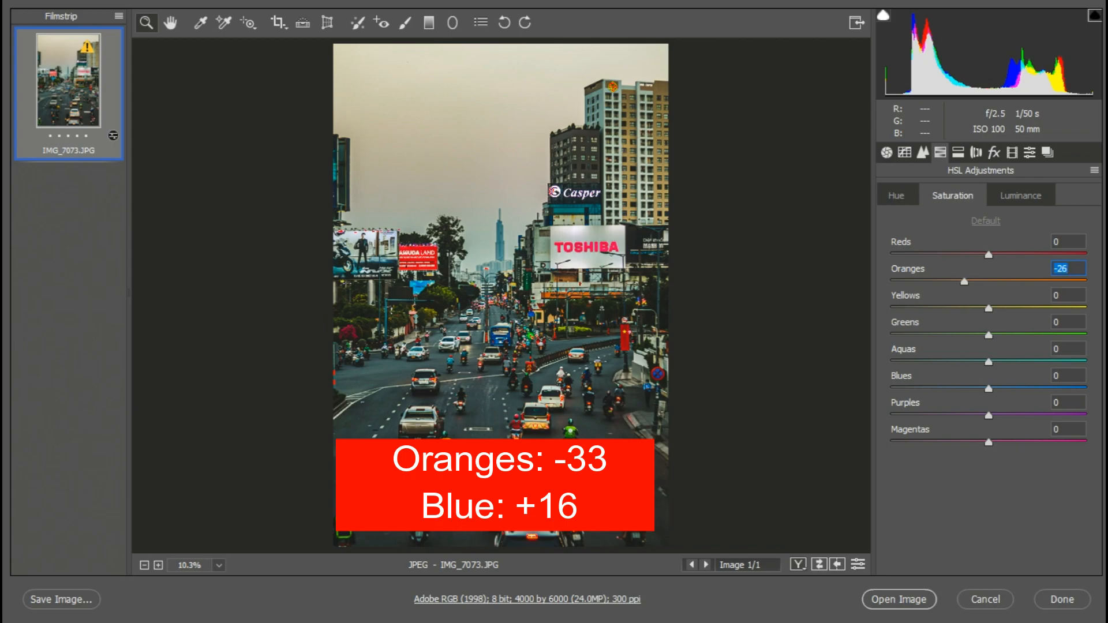
key("Down")
key("Down")
key("Down")
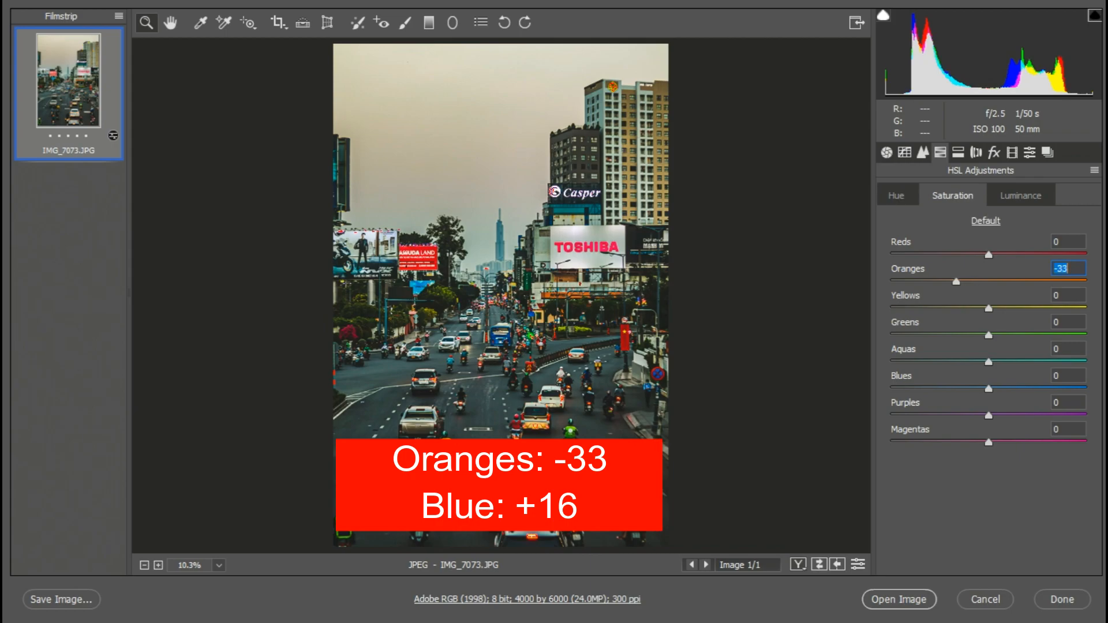
Raise the HSL Saturation of the Blues to +16
left_click(1068, 376)
key("Up")
key("Up")
key("Up")
key("Up")
key("Up")
key("Up")
key("Up")
key("Up")
key("Up")
key("Up")
key("Up")
key("Up")
key("Up")
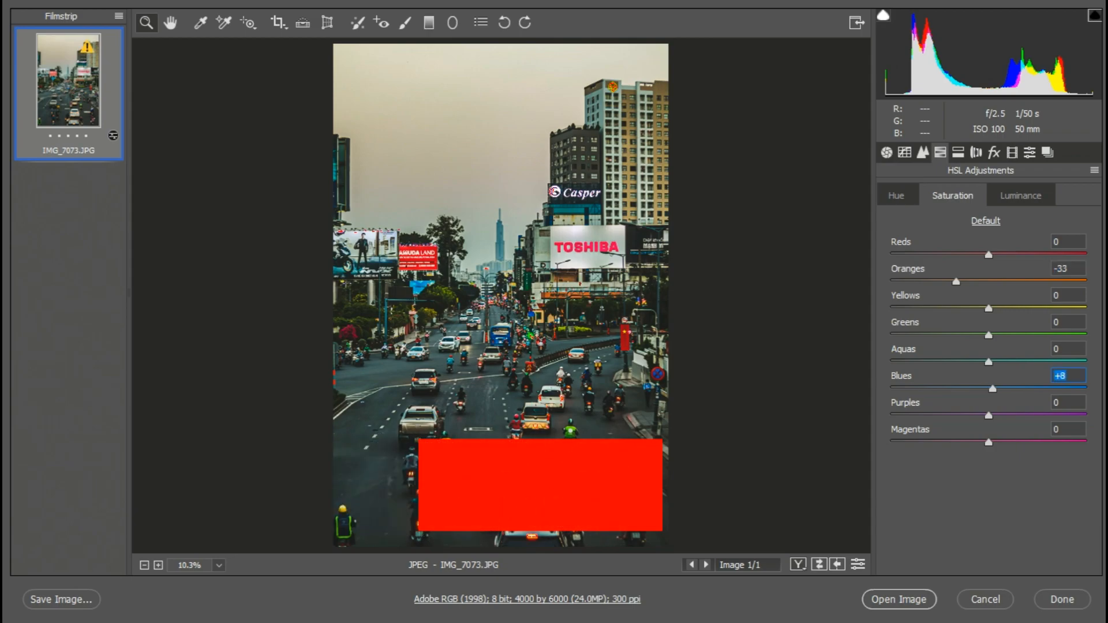
key("Up")
key("Up")
key("Up")
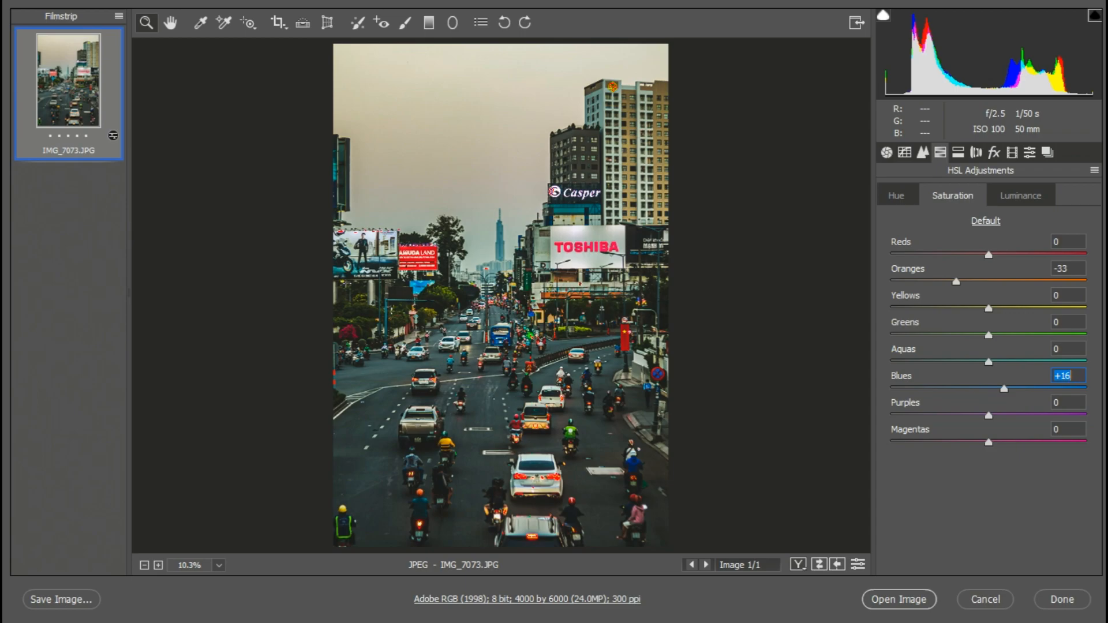
Raise the HSL Luminance of the Oranges to +45
left_click(1021, 195)
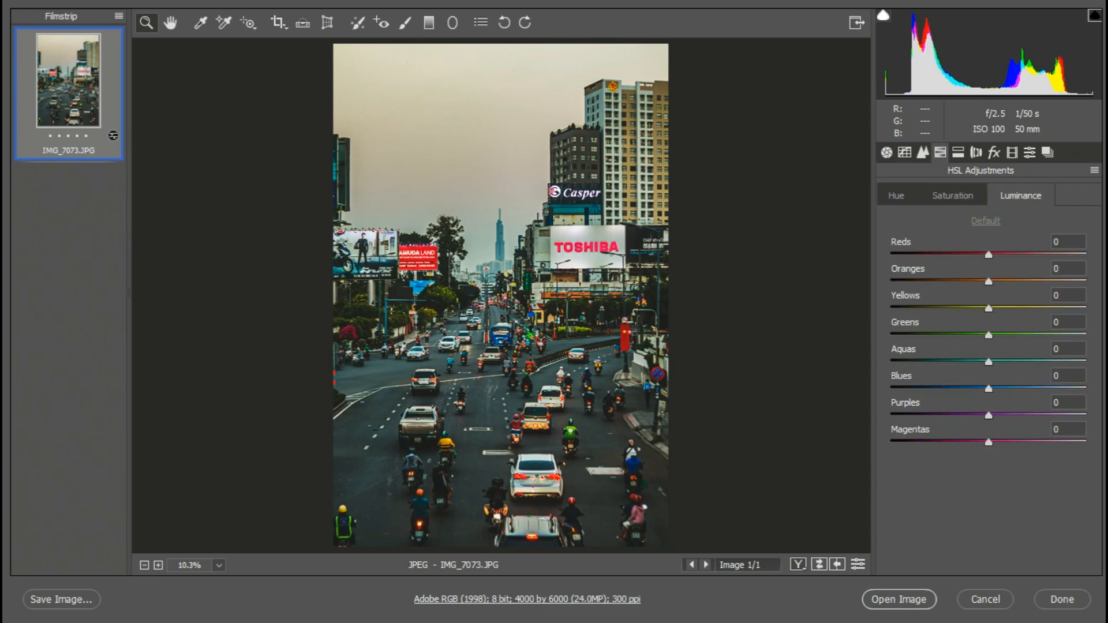
left_click(1068, 269)
key("Up")
key("Up")
key("Up")
key("Up")
key("Up")
key("Up")
key("Up")
key("Up")
key("Up")
key("Up")
key("Up")
key("Up")
key("Up")
key("Up")
key("Up")
key("Up")
key("Up")
key("Up")
key("Up")
key("Up")
key("Up")
key("Up")
key("Up")
key("Up")
key("Up")
key("Up")
key("Up")
key("Up")
key("Up")
key("Up")
key("Up")
key("Up")
key("Up")
key("Up")
key("Up")
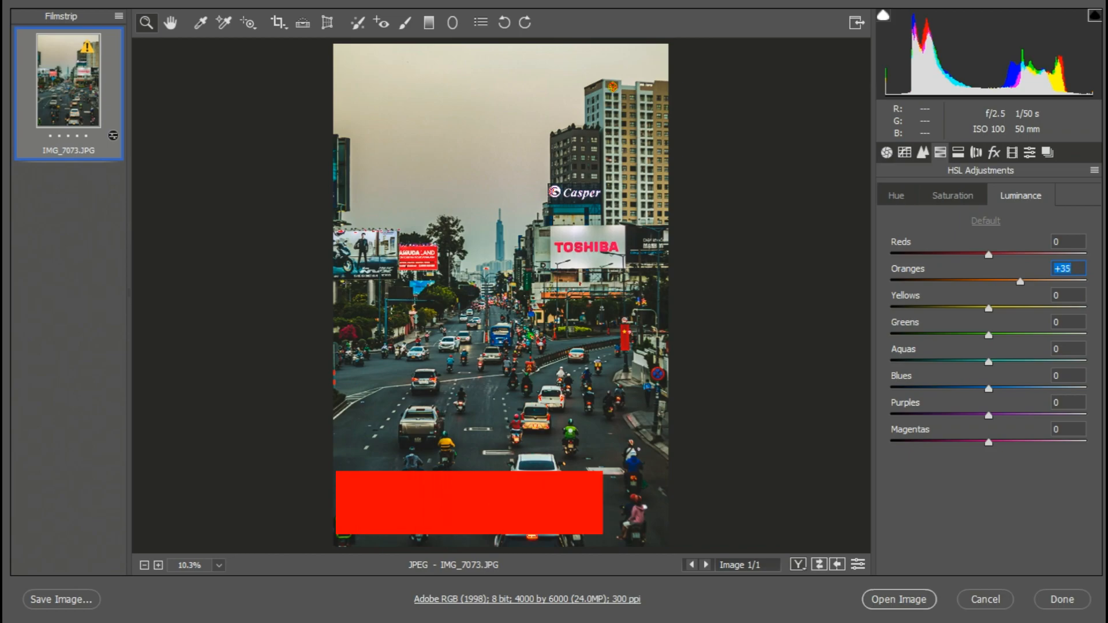
key("Up")
key("Up")
key("Up")
key("Up")
key("Up")
key("Up")
key("Up")
key("Up")
key("Up")
key("Up")
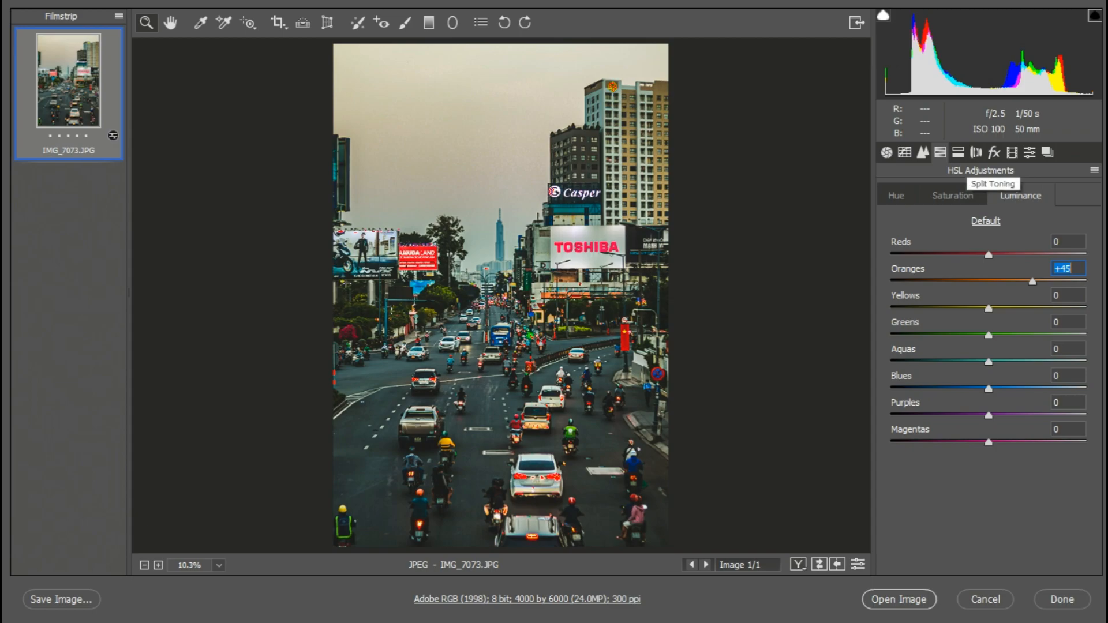
Set the Split Toning Hue of the Highlights to 105
left_click(958, 152)
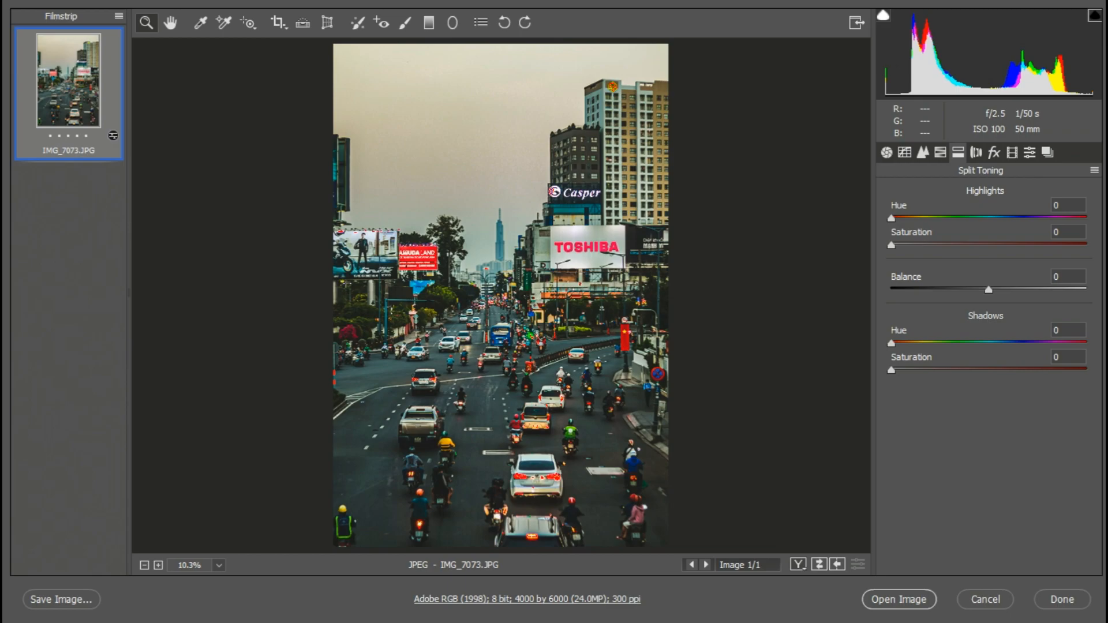
left_click(1068, 205)
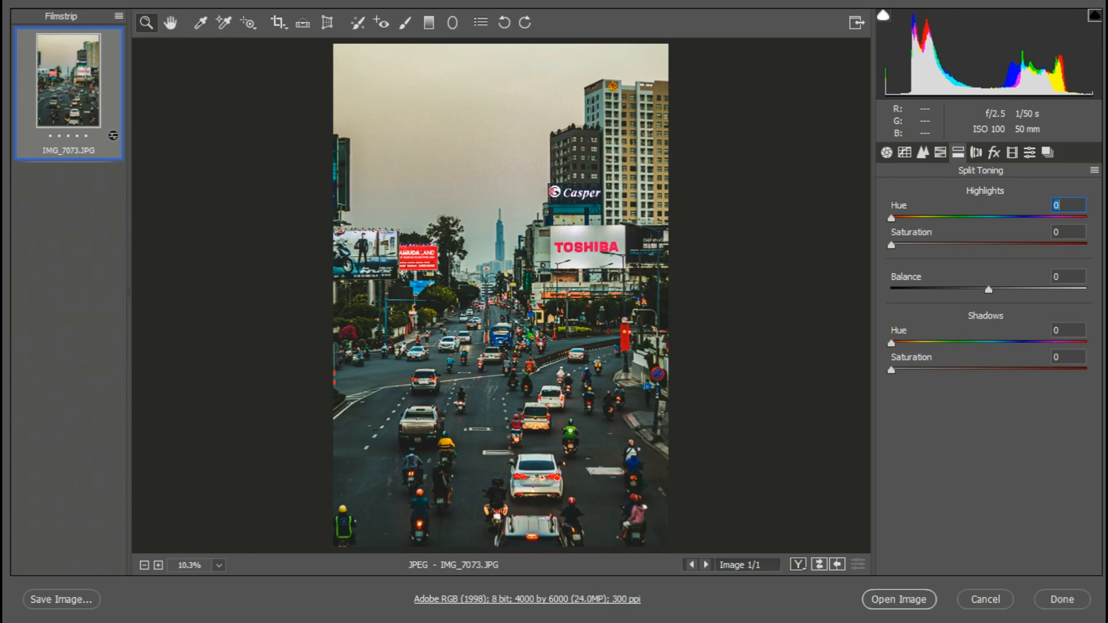
key("shift+Up")
key("shift+Up")
key("shift+Up")
key("Up")
key("Up")
key("Up")
key("Up")
key("Up")
key("Up")
key("Up")
key("Up")
key("Up")
key("Up")
key("Up")
key("Up")
key("Up")
key("Up")
key("Up")
key("Up")
key("Up")
key("Up")
key("Up")
key("Up")
key("Up")
key("Up")
key("Up")
key("Up")
key("Up")
key("Up")
key("Up")
key("Up")
key("Up")
key("Up")
key("Up")
key("Up")
key("Up")
key("Up")
key("Up")
key("Up")
key("Up")
key("Up")
key("Up")
key("Up")
key("Up")
key("Up")
key("Down")
key("Down")
key("Down")
key("Down")
key("Up")
key("Up")
key("Up")
key("Up")
key("Down")
key("Down")
key("Down")
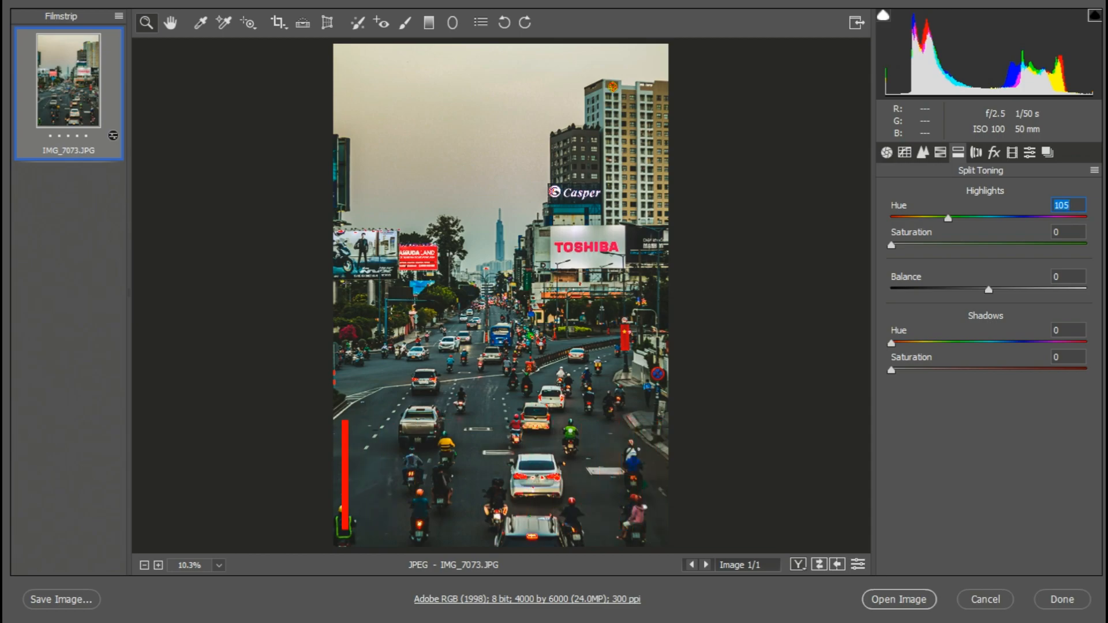
Try Split Toning Saturation values for the Highlights and set the saturation to 10
key("Tab")
key("Up")
key("Up")
key("Up")
key("Up")
key("Up")
key("Up")
key("Up")
key("Up")
key("Up")
key("Up")
key("Up")
key("Up")
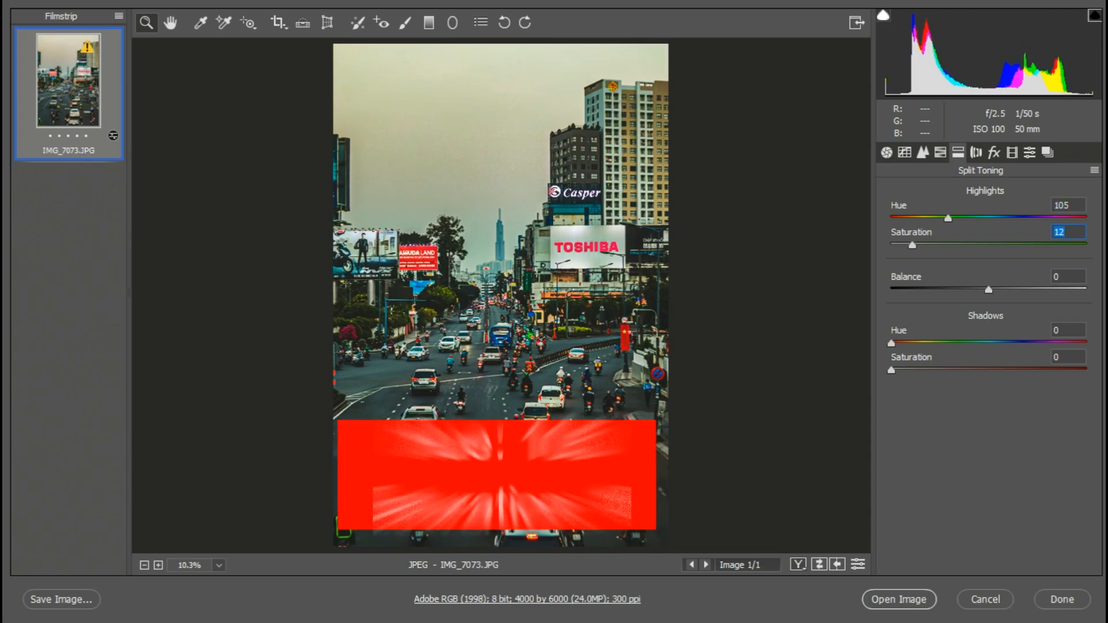
key("Up")
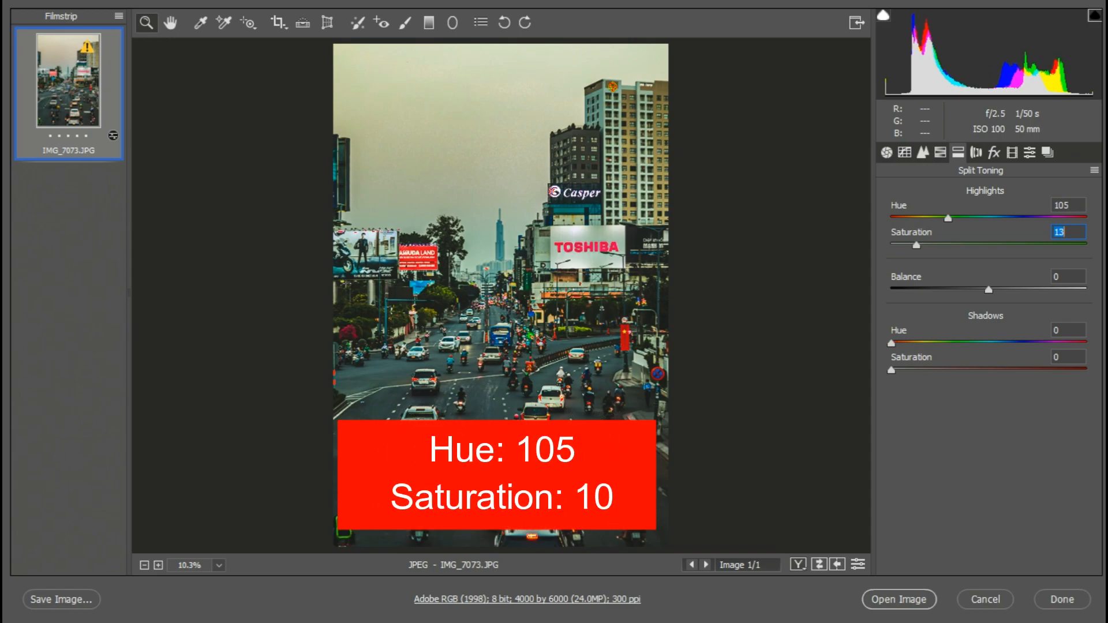
key("Down")
key("Down")
key("Down")
key("Down")
key("Up")
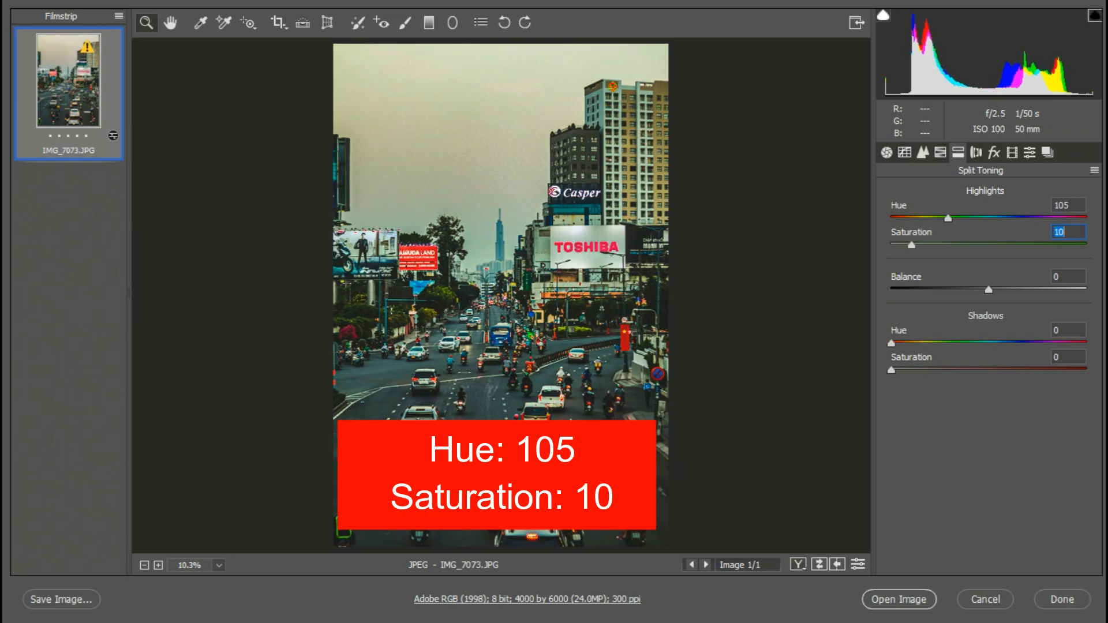
Set the Split Toning Hue of the Shadows to 36
left_click(1068, 330)
type("8")
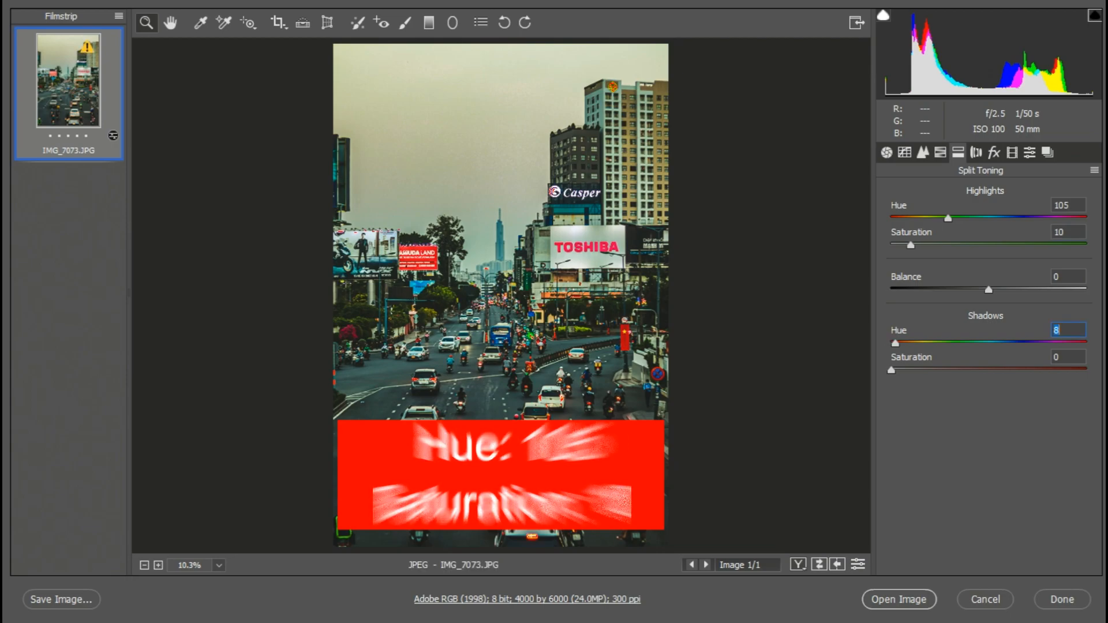
key("Up")
key("Up")
key("Up")
key("Up")
key("Up")
key("Up")
key("Up")
key("Up")
key("Up")
key("Up")
key("Up")
key("Up")
key("Up")
key("Up")
key("Up")
key("Up")
key("Up")
key("Up")
key("Up")
key("Up")
key("Up")
key("Up")
key("Up")
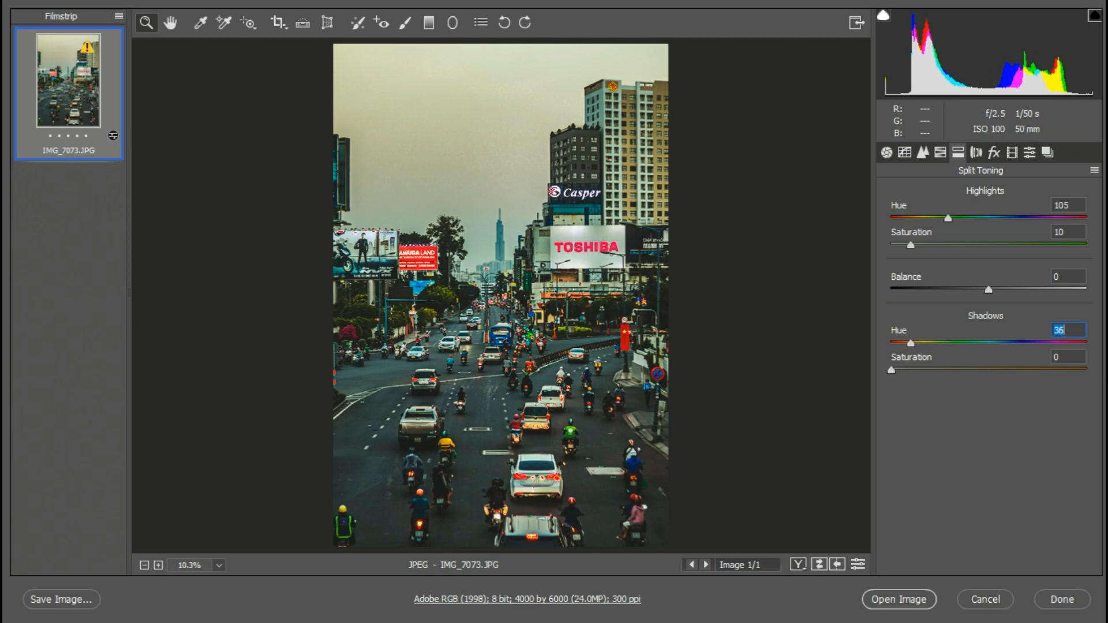
Try other Split Toning Hue values for the Shadows, ending at 39
key("Down")
key("Down")
key("Down")
key("Down")
key("Down")
key("Down")
key("Down")
key("Up")
key("Up")
key("Up")
key("Up")
key("Up")
key("Up")
Set the Split Toning Saturation of the Shadows to 21 and their Hue to 36
key("Tab")
key("Up")
key("Up")
key("Up")
key("Up")
key("Up")
key("Up")
key("Up")
key("Up")
key("Up")
key("Up")
key("Up")
key("Up")
key("Up")
key("Up")
key("Up")
key("Up")
key("Up")
key("Up")
key("Up")
key("Up")
key("Up")
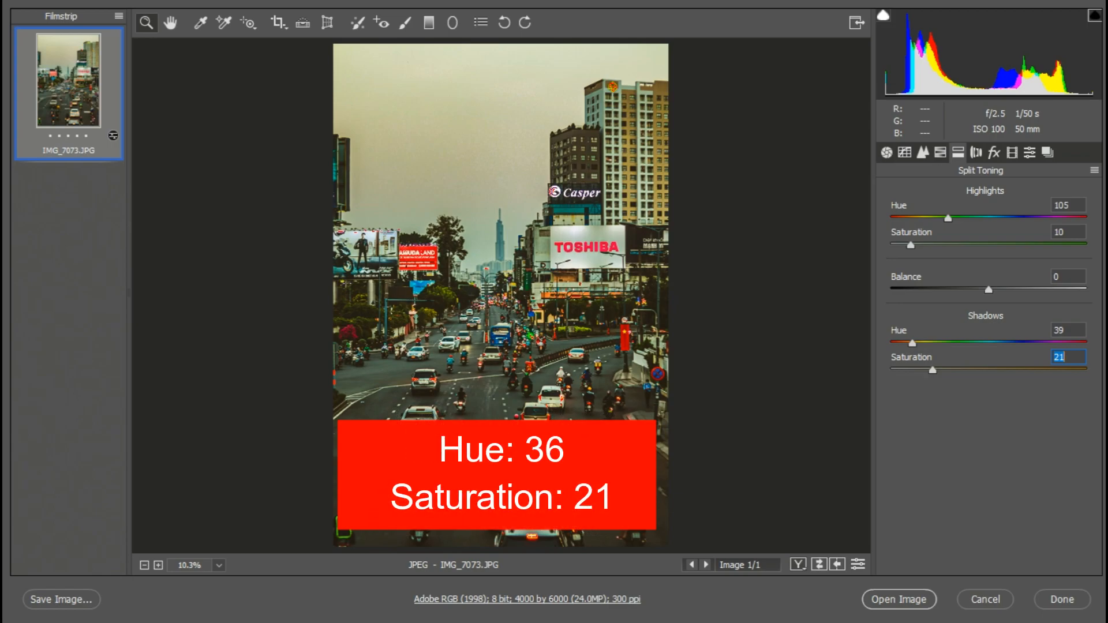
key("shift+Tab")
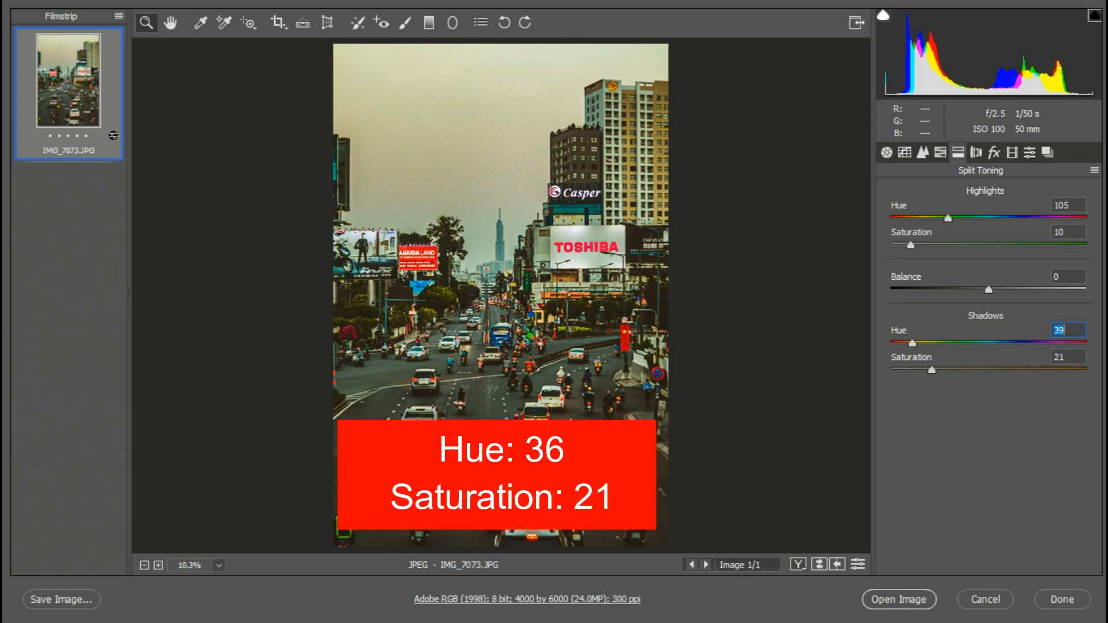
key("Down")
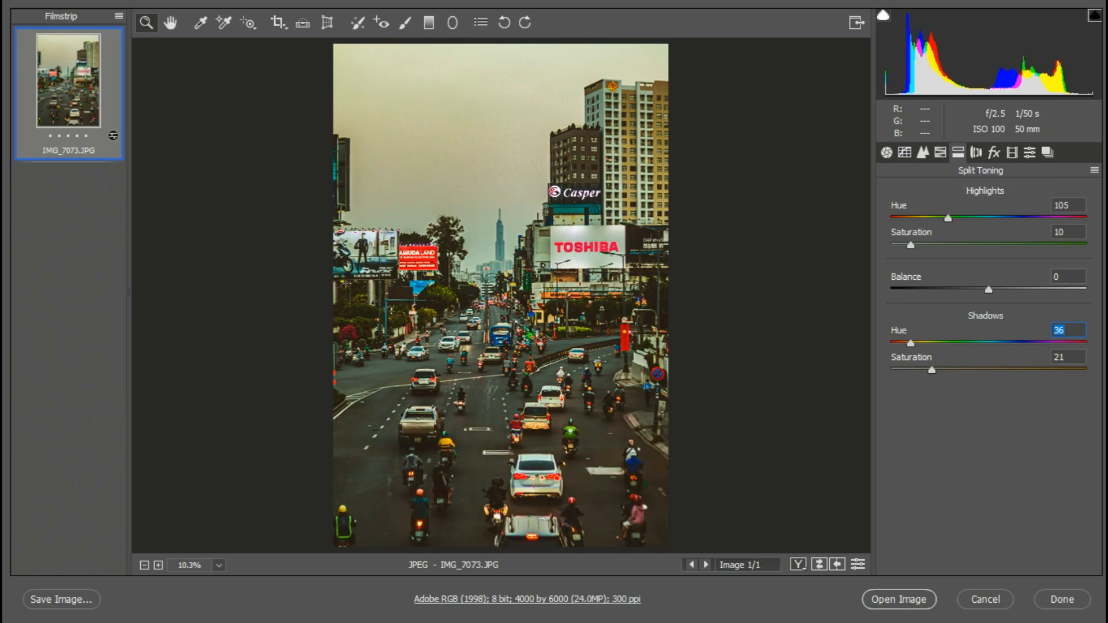
Turn on Remove Chromatic Aberration and Enable Profile Corrections in the Lens Corrections profile settings
left_click(976, 152)
left_click(926, 224)
left_click(926, 242)
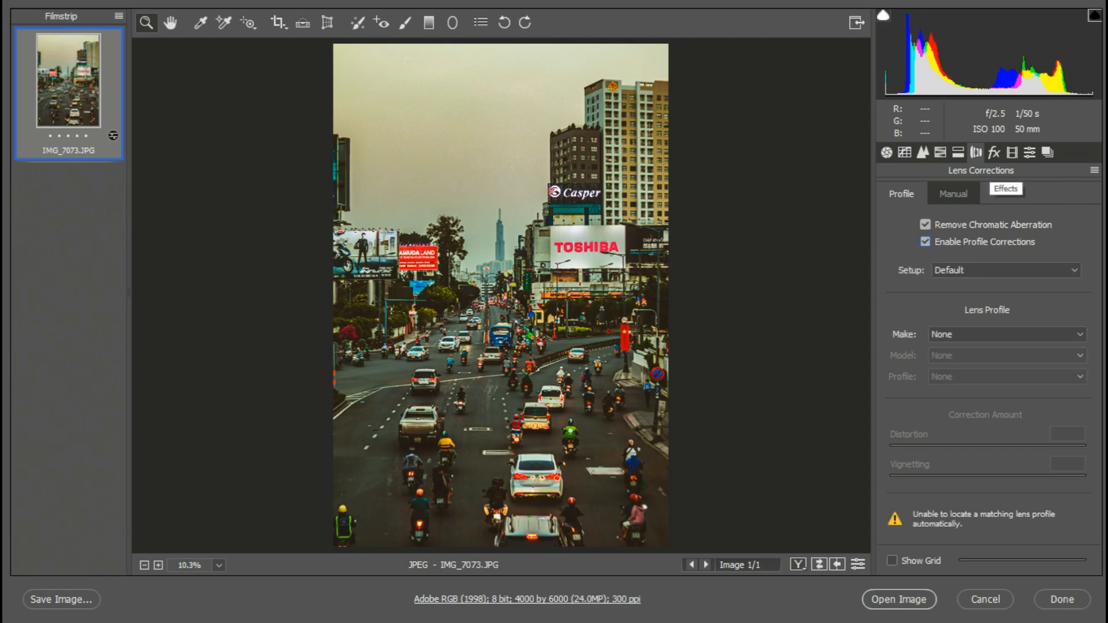
Add film grain to the photo with a Grain Amount of 22 in the Effects settings
left_click(994, 152)
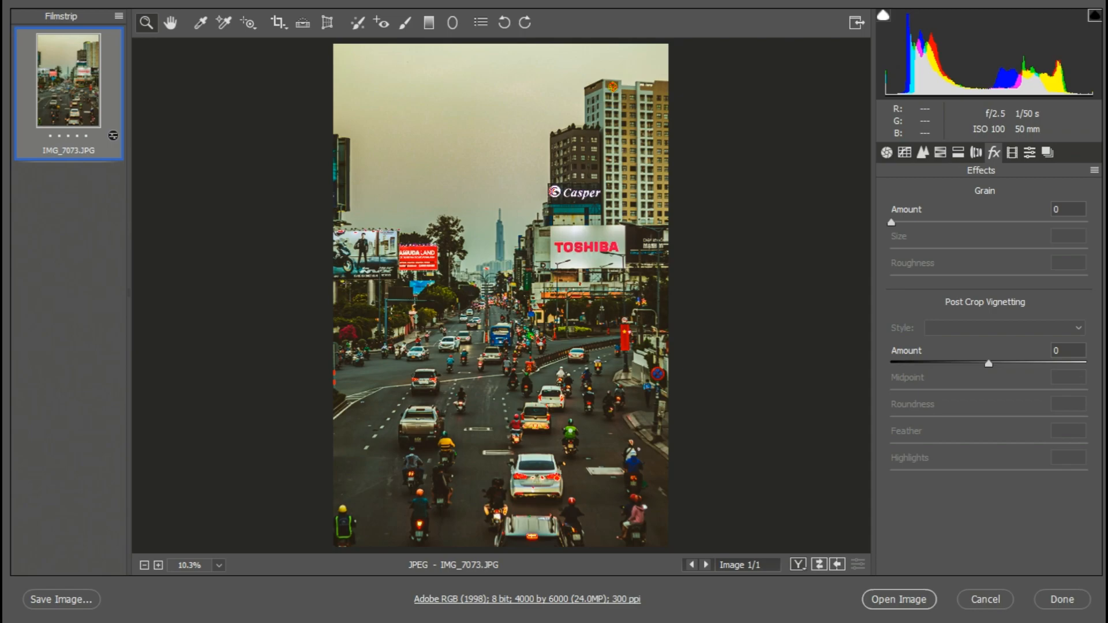
left_click(1069, 209)
key("Up")
key("Up")
key("Up")
key("Up")
key("Up")
key("Up")
key("Up")
key("Up")
key("Up")
key("Up")
key("Up")
key("Up")
key("Up")
key("Up")
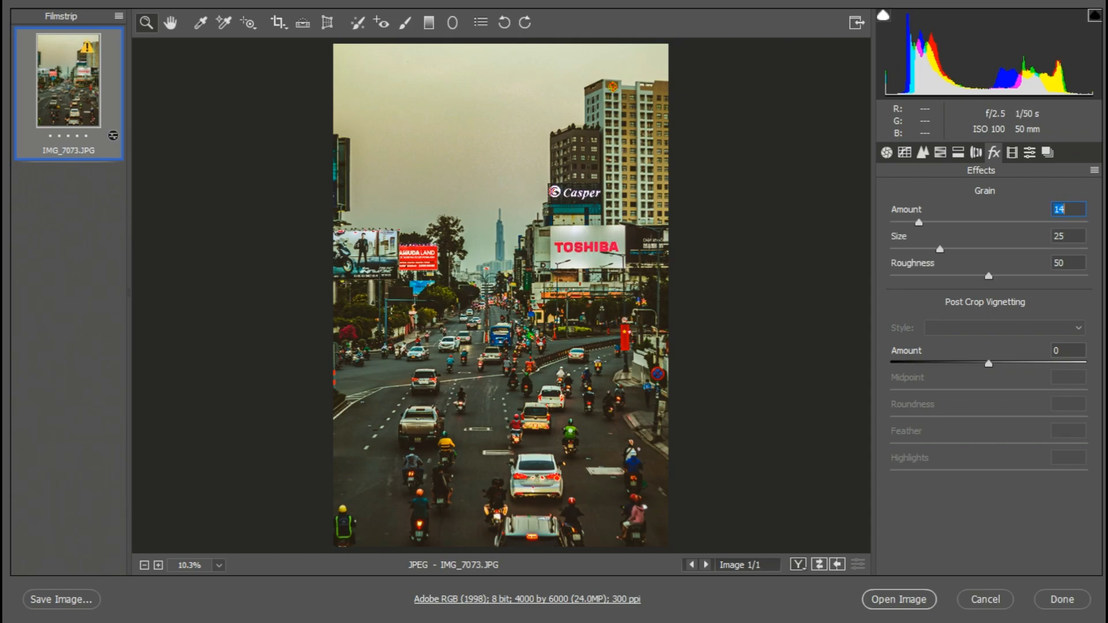
key("Up")
key("Up")
key("Up")
key("Up")
key("Up")
key("Up")
key("Up")
key("Up")
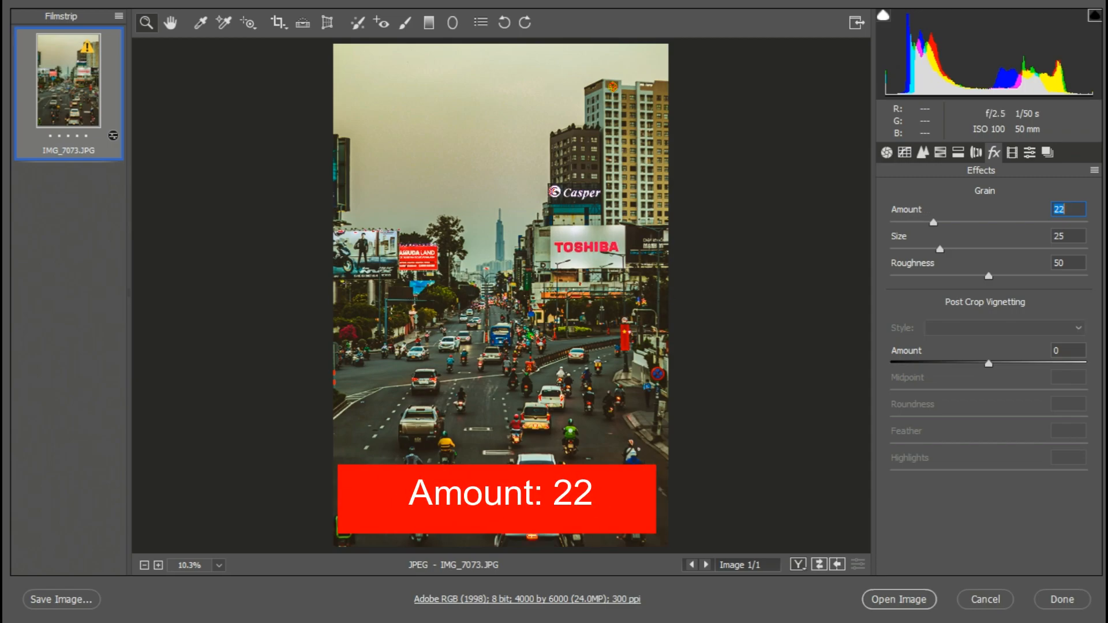
Set the Post Crop Vignetting Amount to -3
left_click(1068, 351)
key("Down")
key("Down")
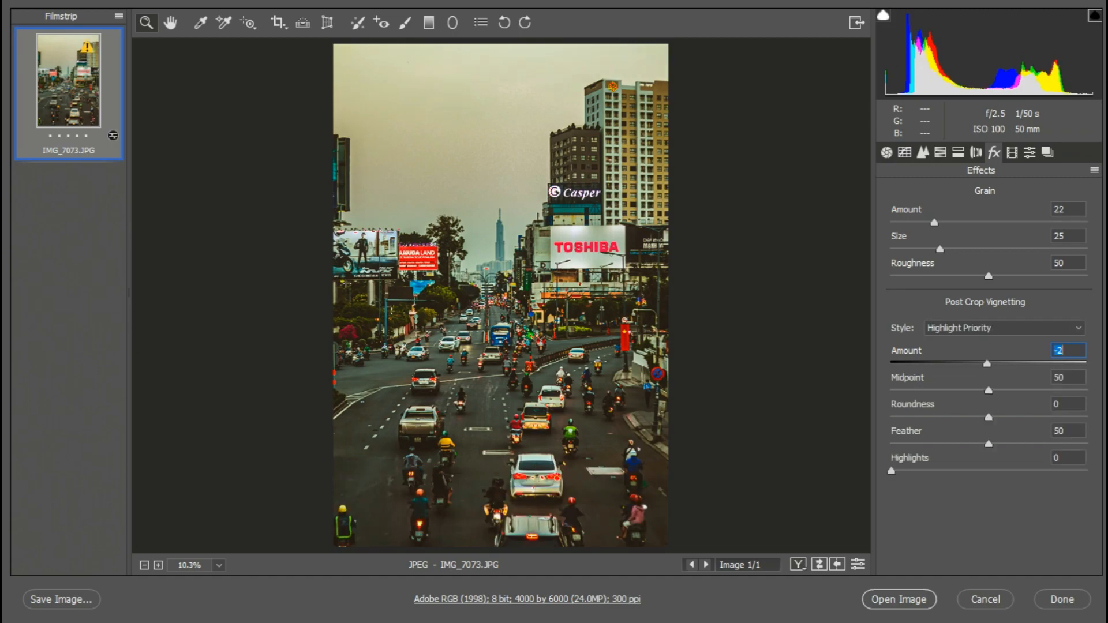
key("Down")
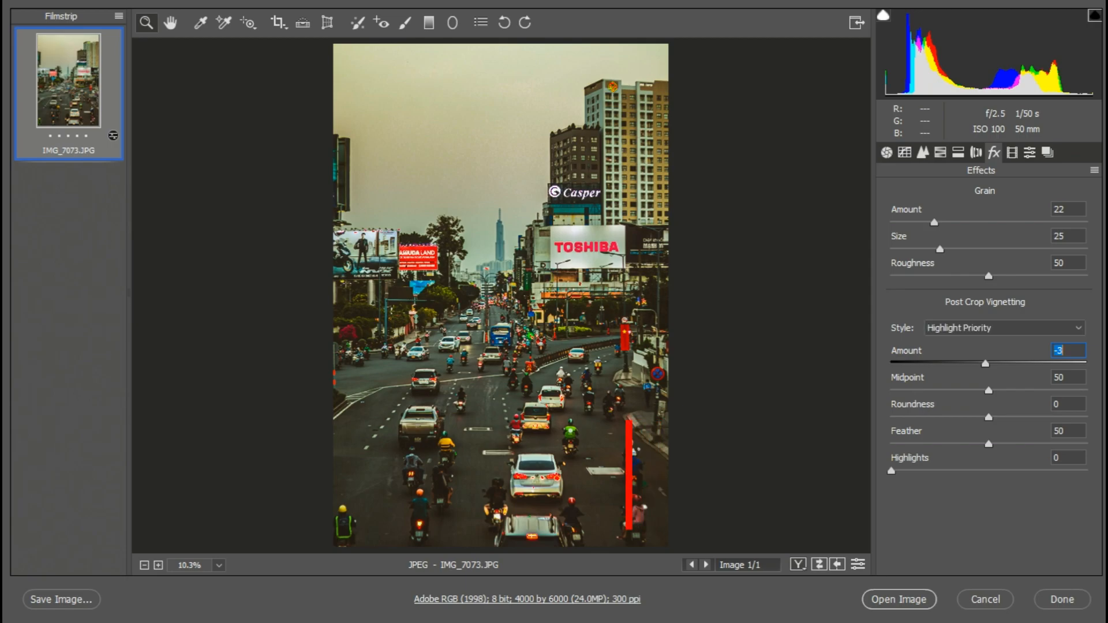
Set the Post Crop Vignetting Midpoint to 35
key("Tab")
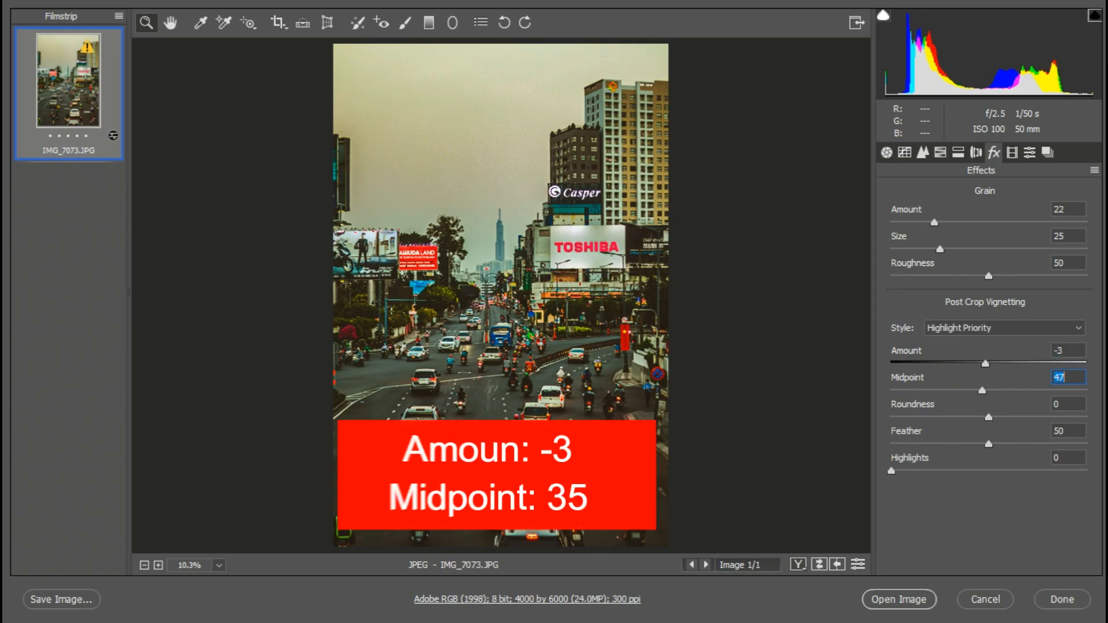
key("Down")
key("Down")
key("Down")
key("Down")
key("Down")
key("Down")
key("Down")
key("Down")
key("Down")
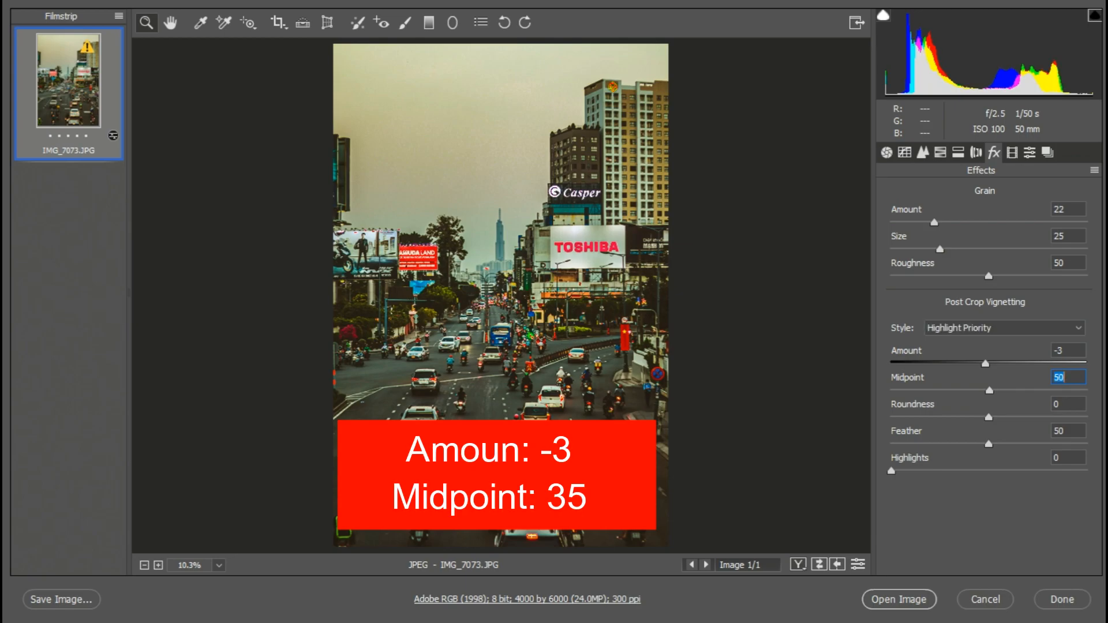
key("Down")
key("Down")
key("Down")
key("Down")
key("Down")
key("Down")
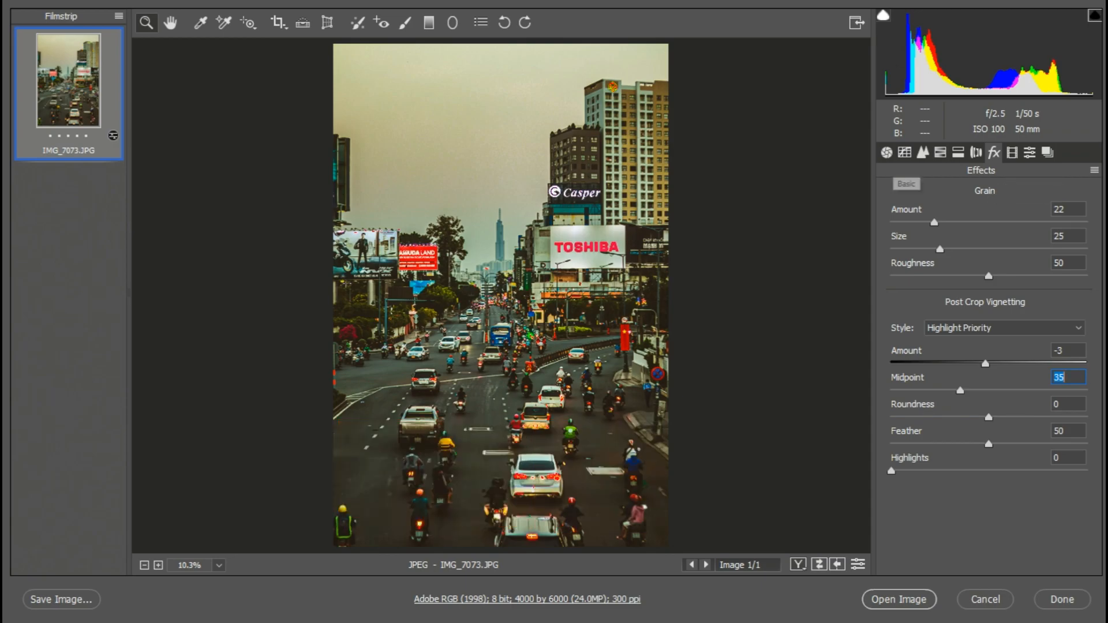
Return to the Basic settings and compare the photo's before and after versions side by side, fitted in view
key("ctrl+alt+1")
scroll(992, 375, "up", 3)
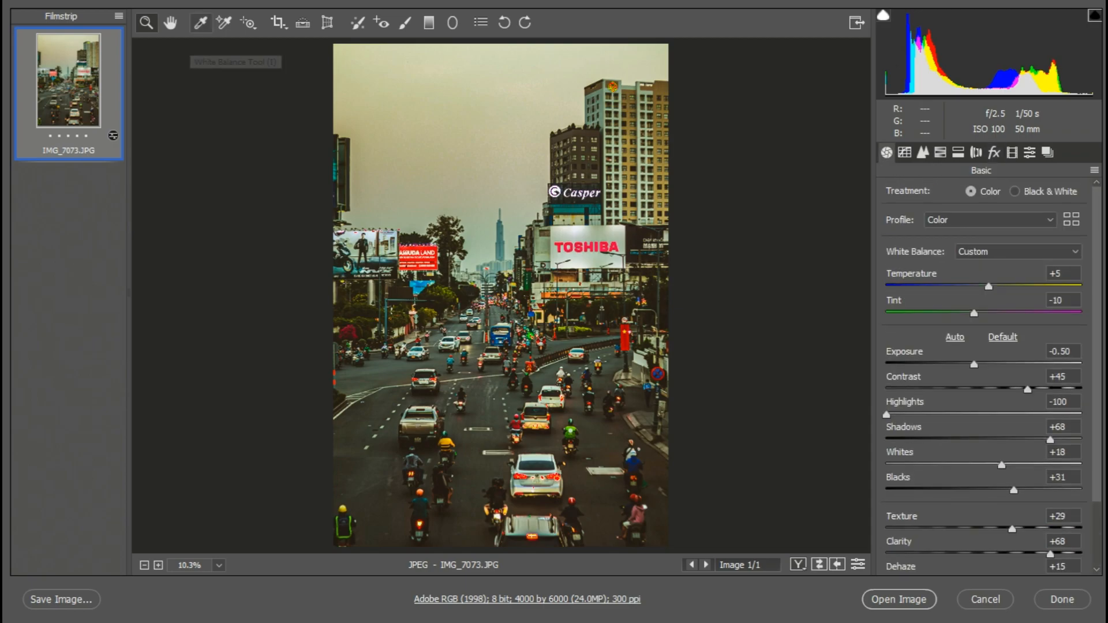
left_click(169, 23)
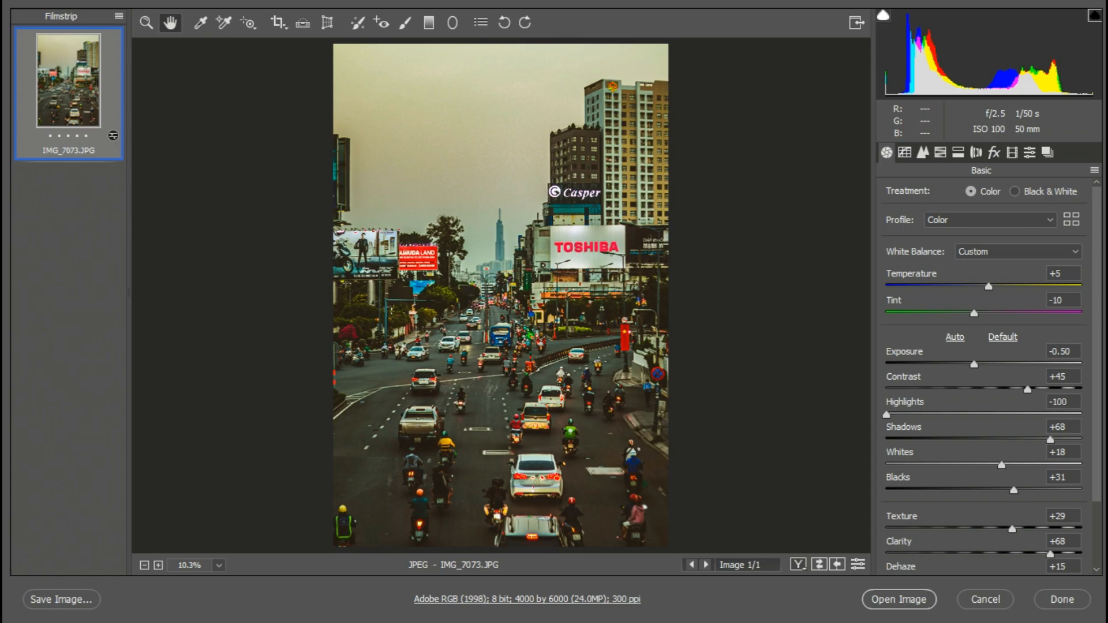
key("q")
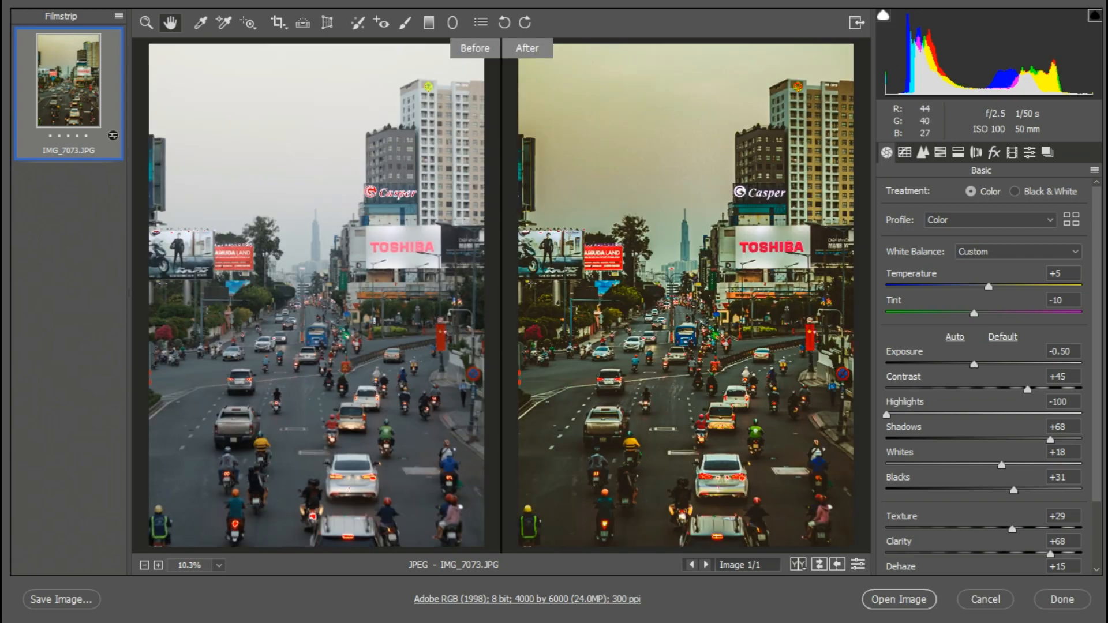
right_click(569, 202)
left_click(620, 445)
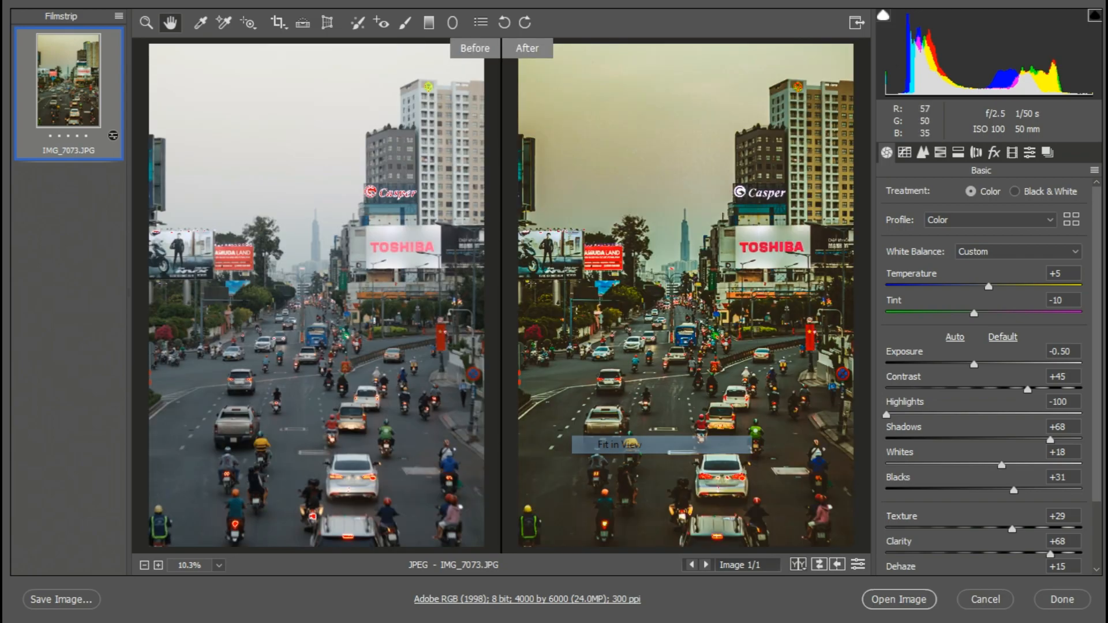
right_click(368, 218)
left_click(404, 461)
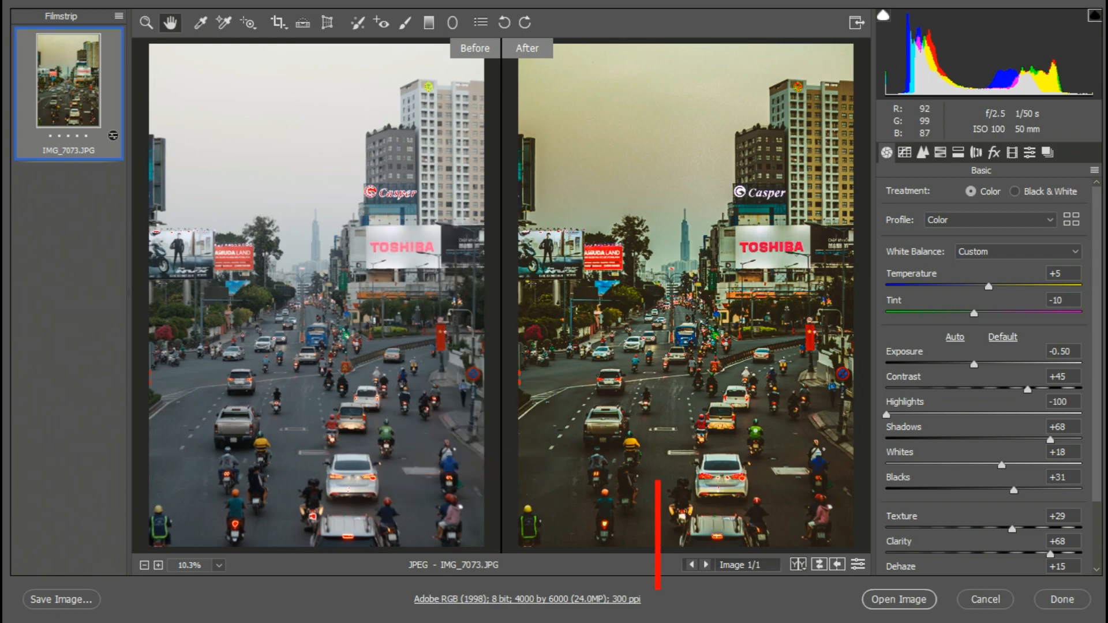
right_click(388, 202)
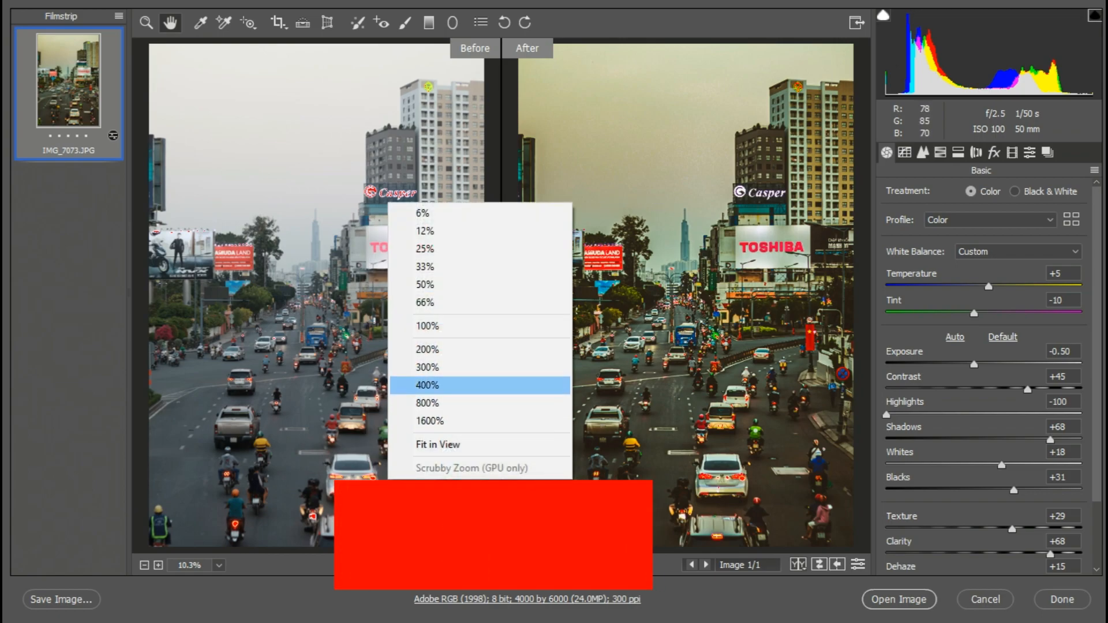
key("Escape")
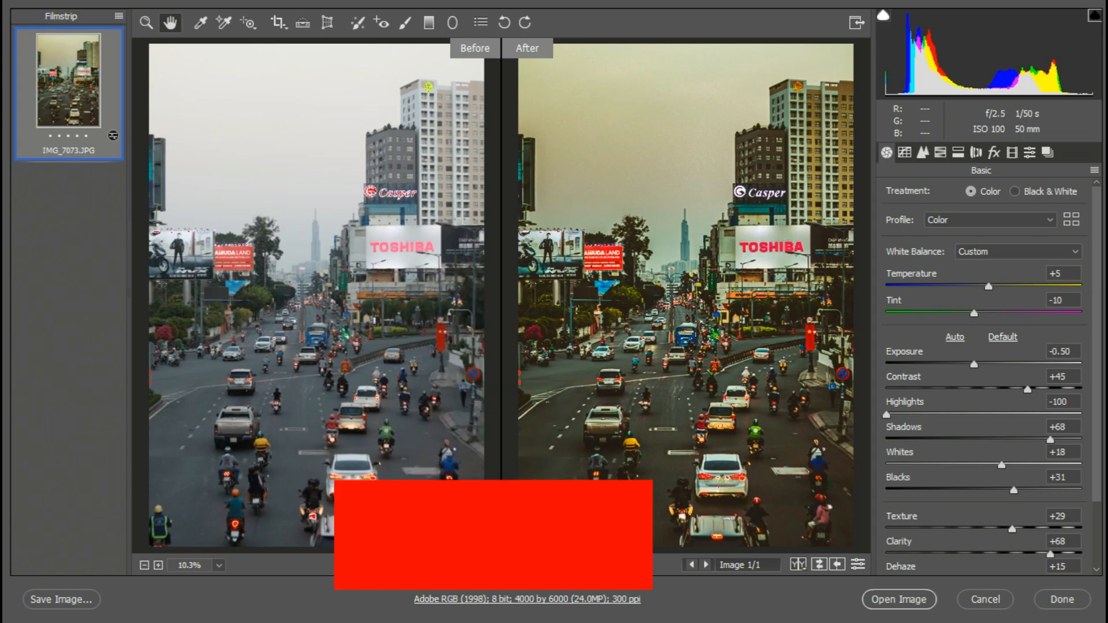